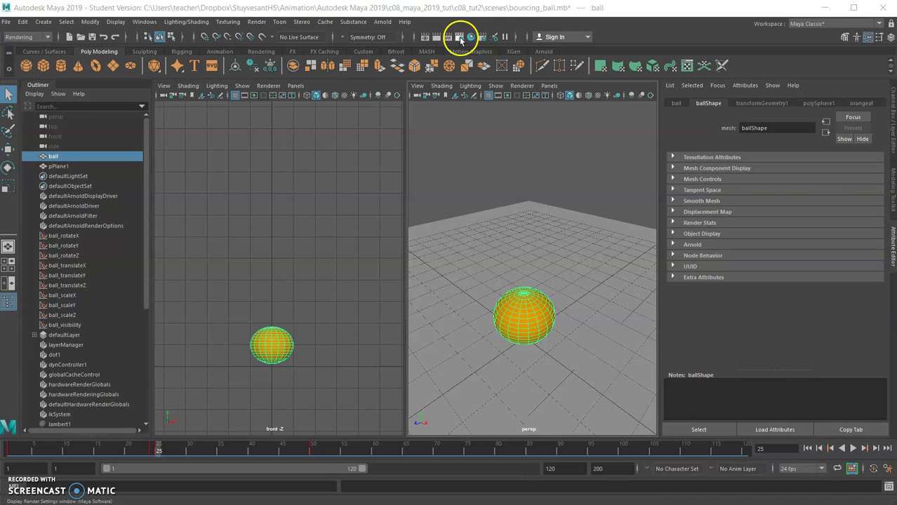
# Open the render settings and choose Maya Software as the renderer.
pyautogui.click(459, 38)
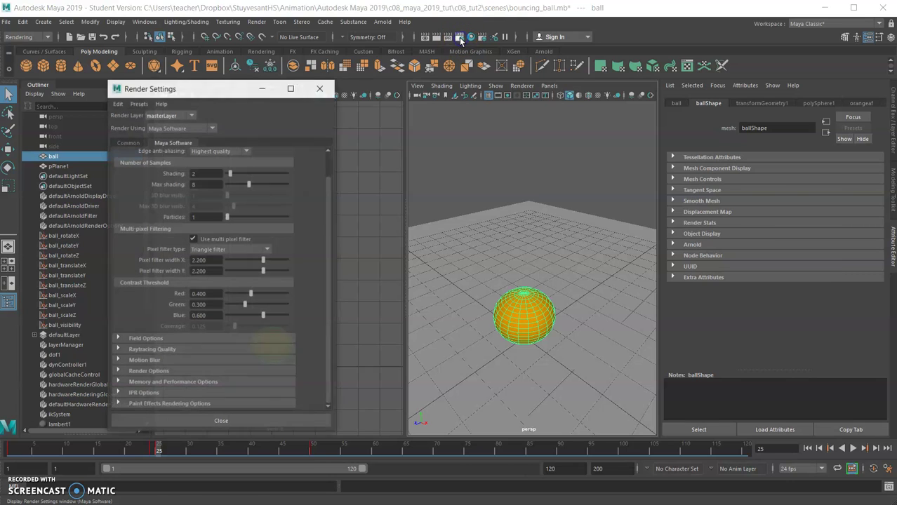
pyautogui.click(200, 129)
pyautogui.click(193, 141)
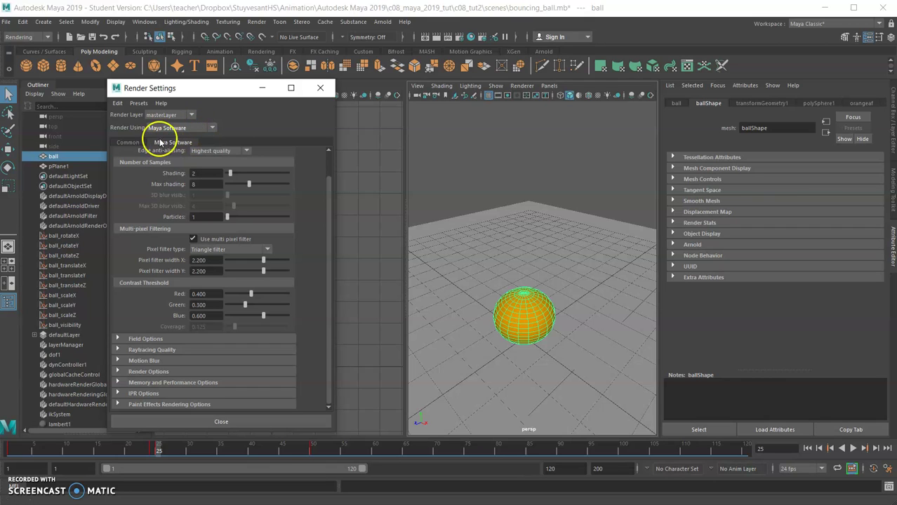
# Set the renderable camera to front in the common render settings.
pyautogui.click(125, 143)
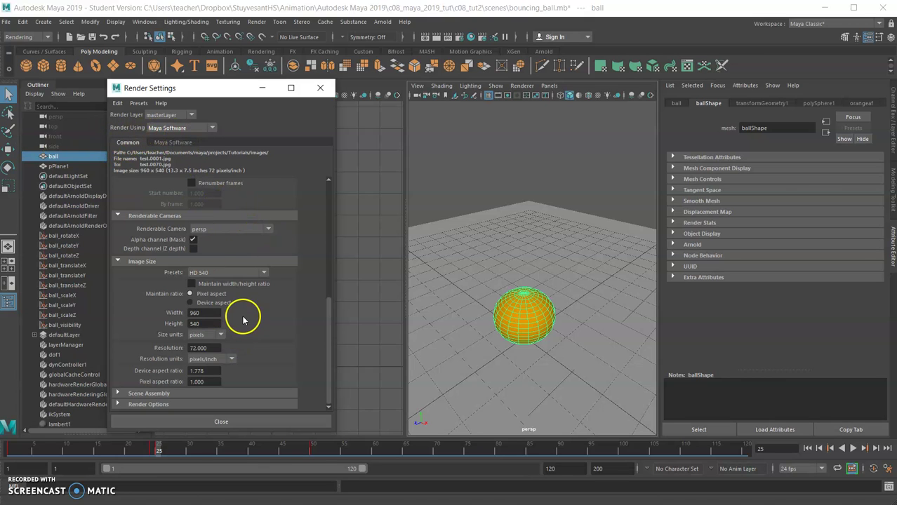
pyautogui.click(177, 143)
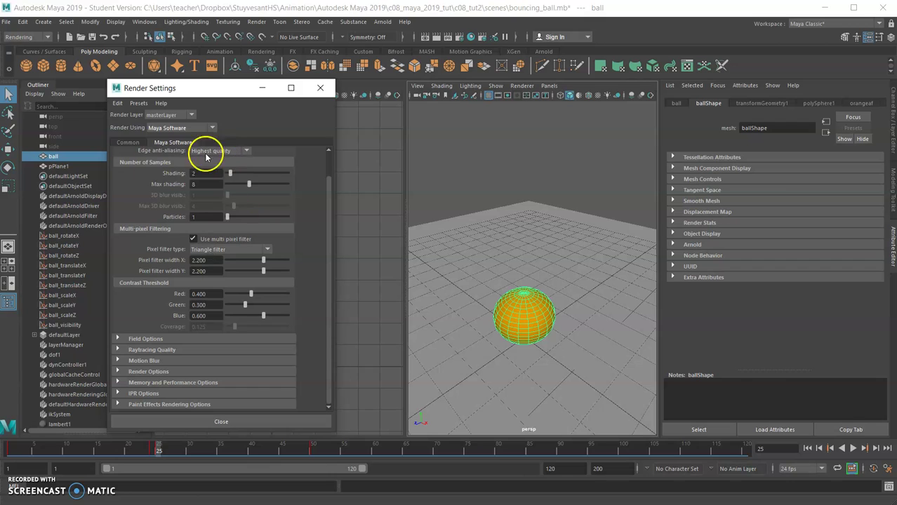
pyautogui.click(133, 143)
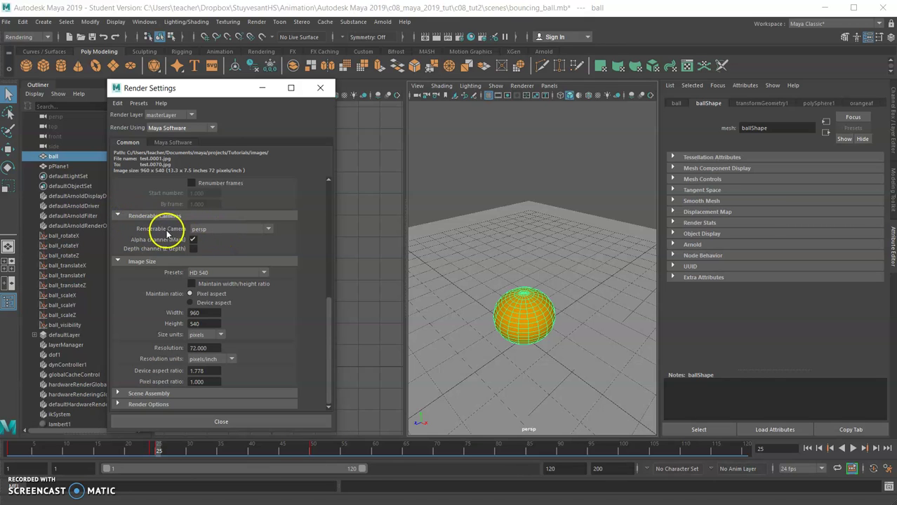
pyautogui.click(267, 230)
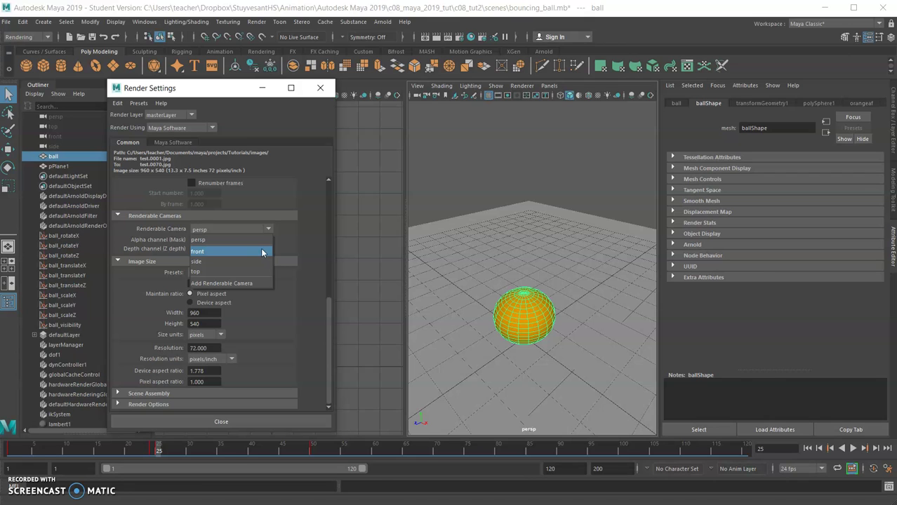
pyautogui.click(262, 252)
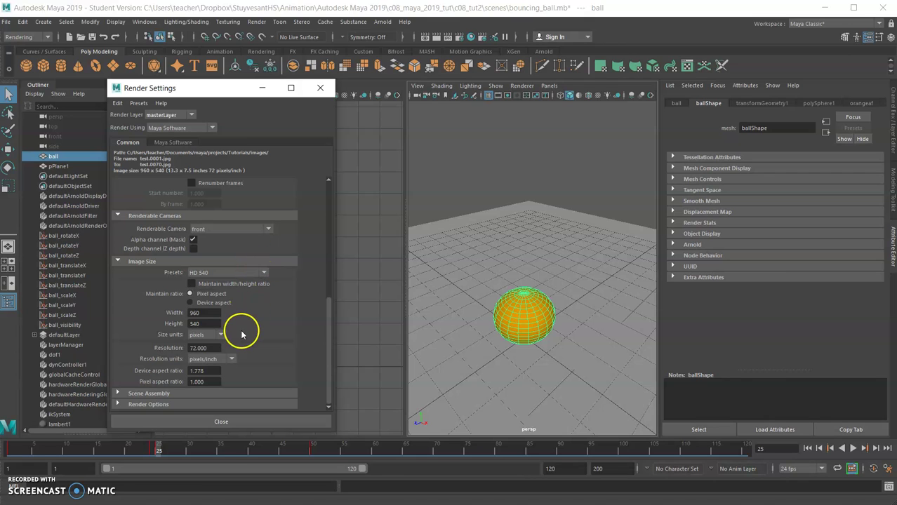
# Set the output file name prefix to ball with JPEG (jpg) as the image format, and close the render settings.
pyautogui.scroll(3, 250, 316)
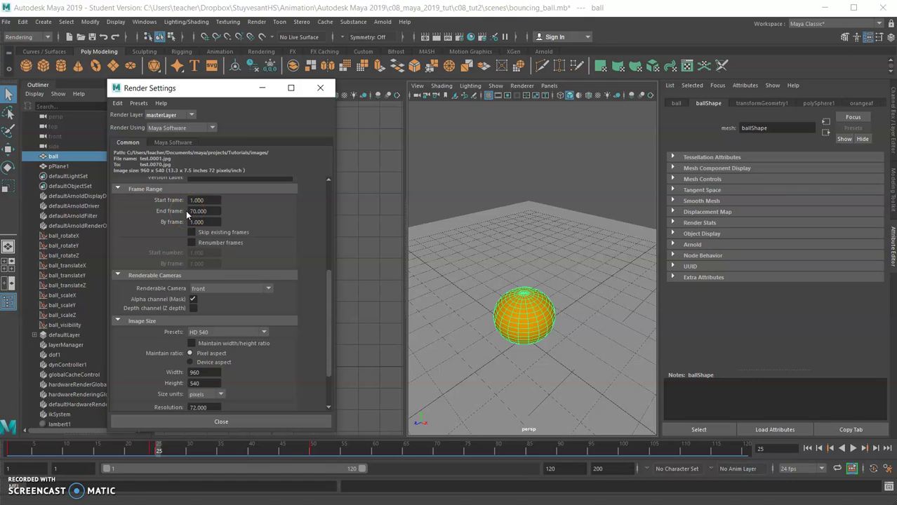
pyautogui.scroll(-1, 275, 323)
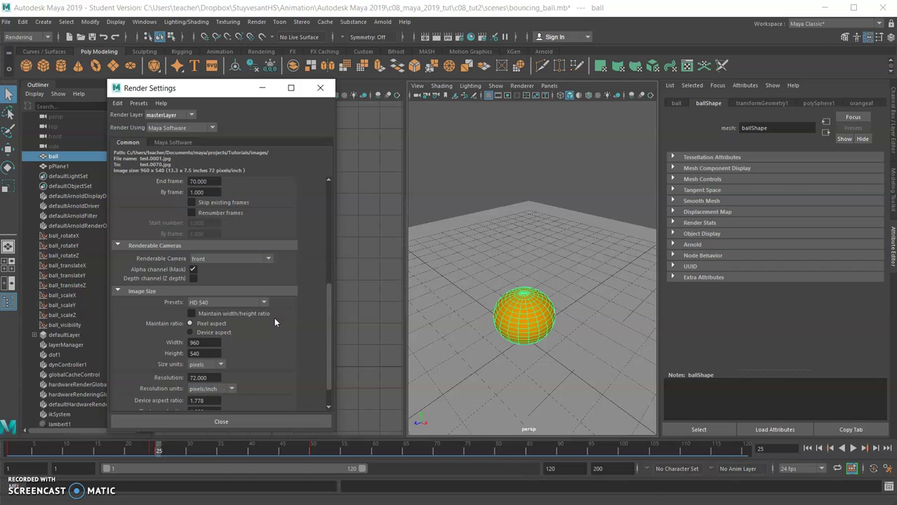
pyautogui.scroll(-1, 273, 321)
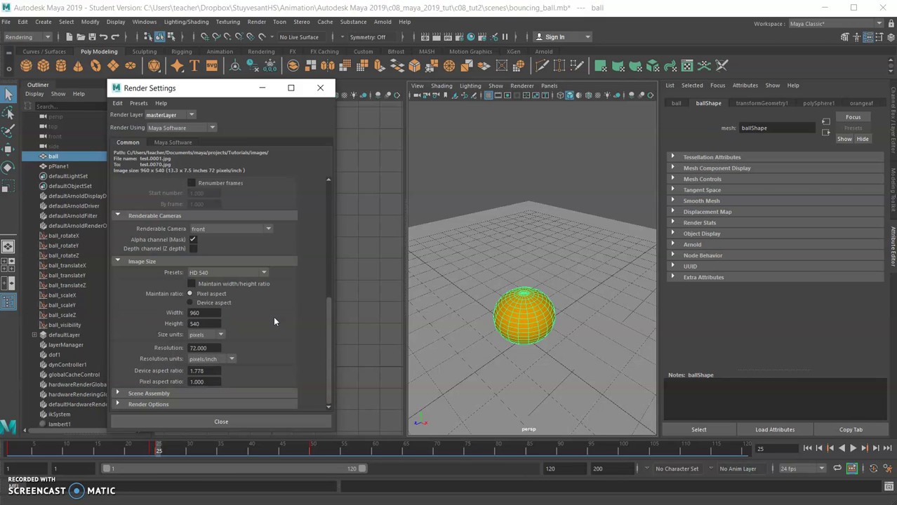
pyautogui.scroll(7, 224, 309)
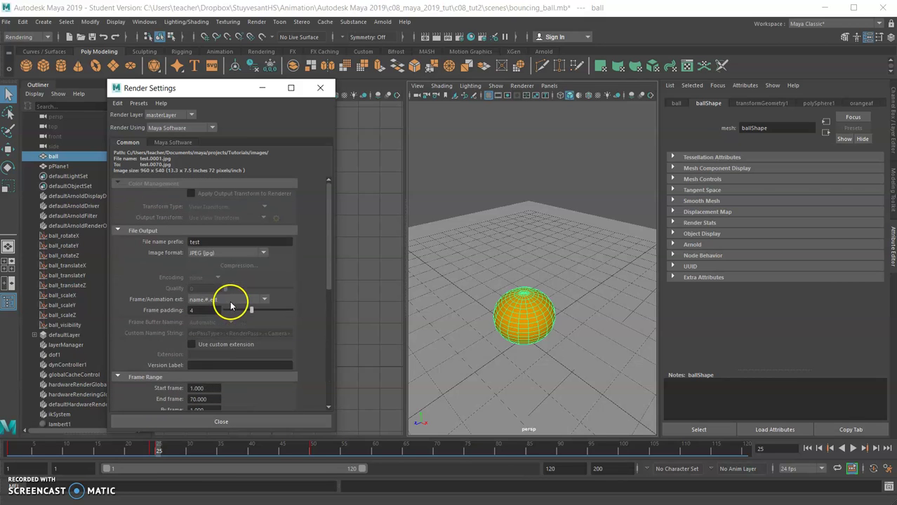
pyautogui.click(209, 242)
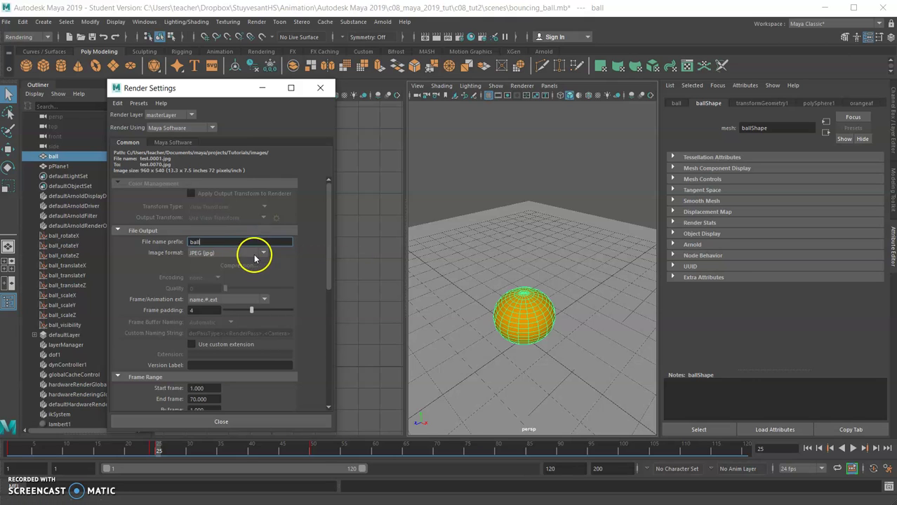
pyautogui.click(252, 253)
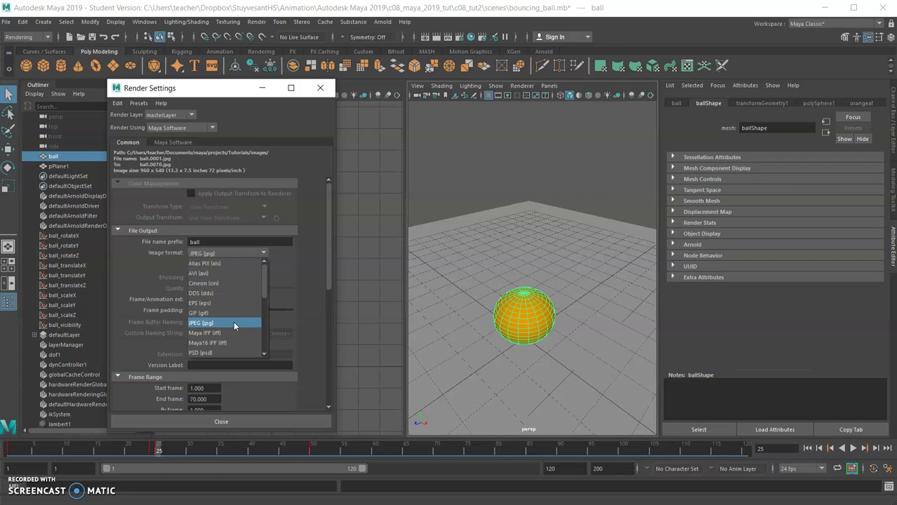
pyautogui.click(216, 322)
pyautogui.click(214, 322)
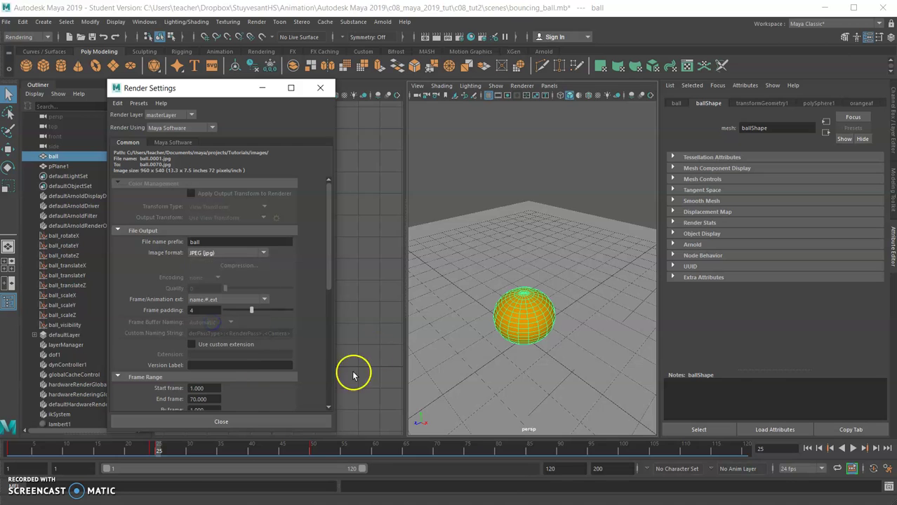
pyautogui.click(235, 422)
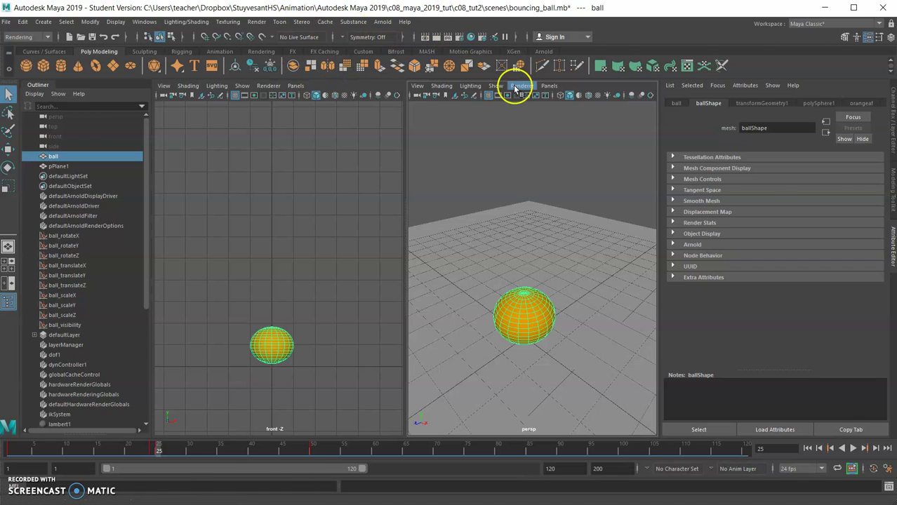
# Render the animation sequence with front as the current camera, and close the output log and render view.
pyautogui.click(261, 23)
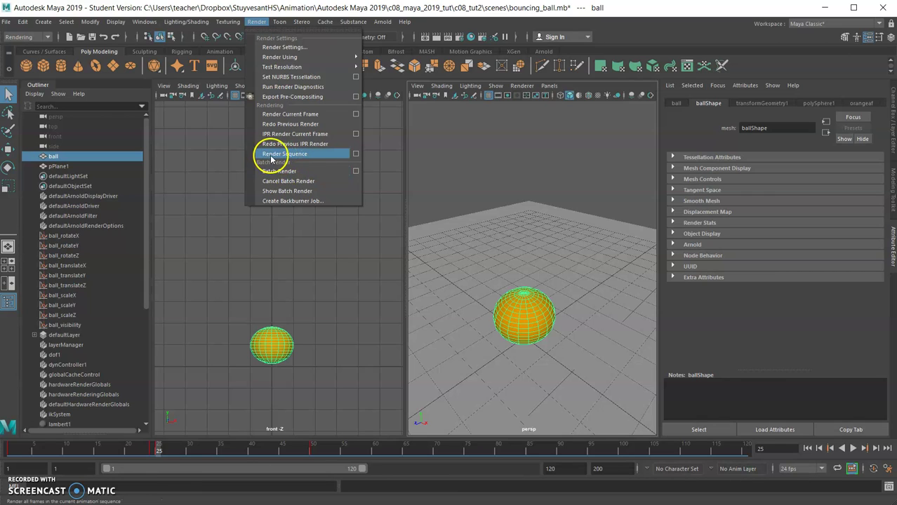
pyautogui.click(355, 154)
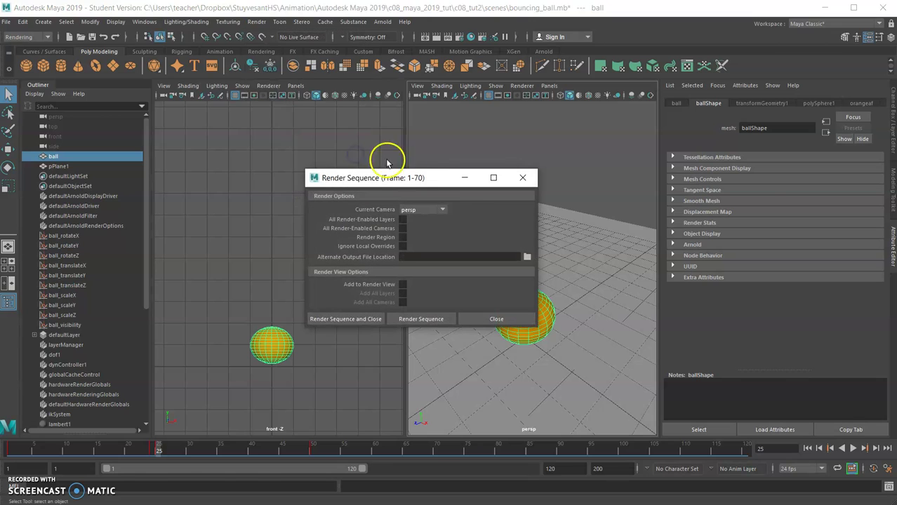
pyautogui.click(443, 209)
pyautogui.click(432, 221)
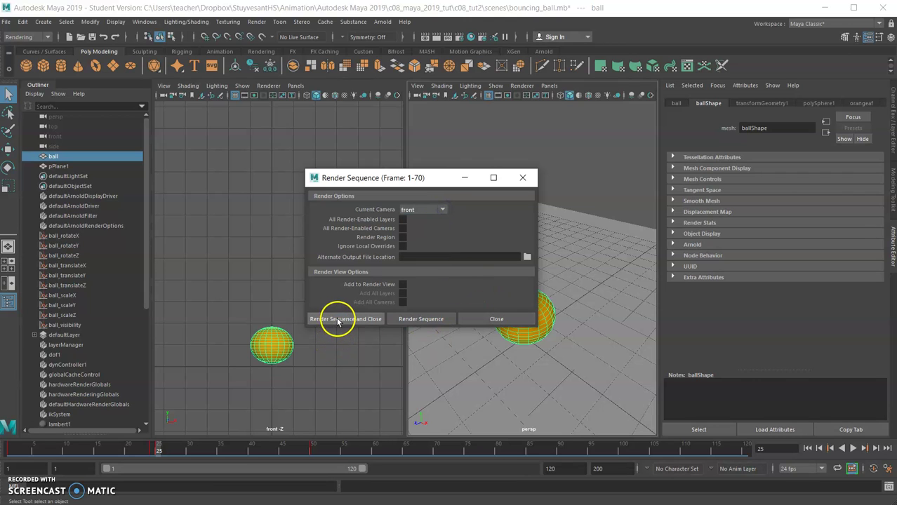
pyautogui.click(364, 320)
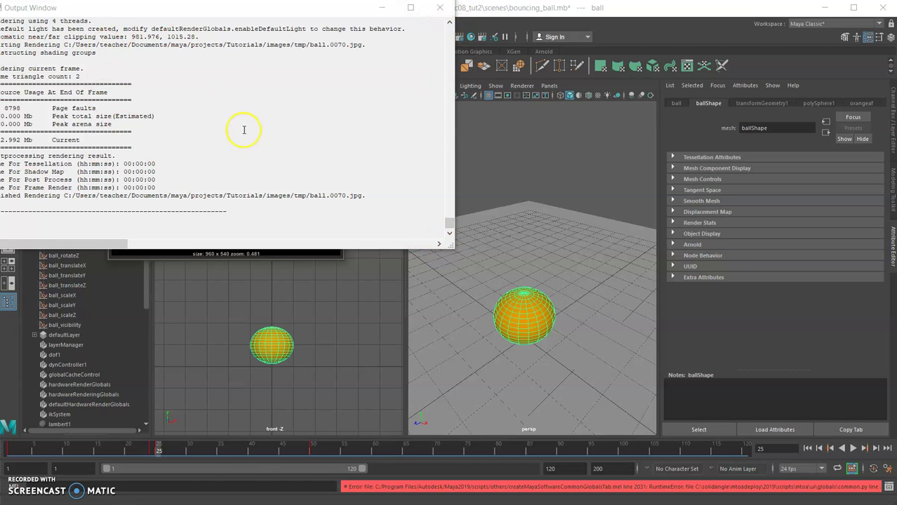
pyautogui.click(442, 8)
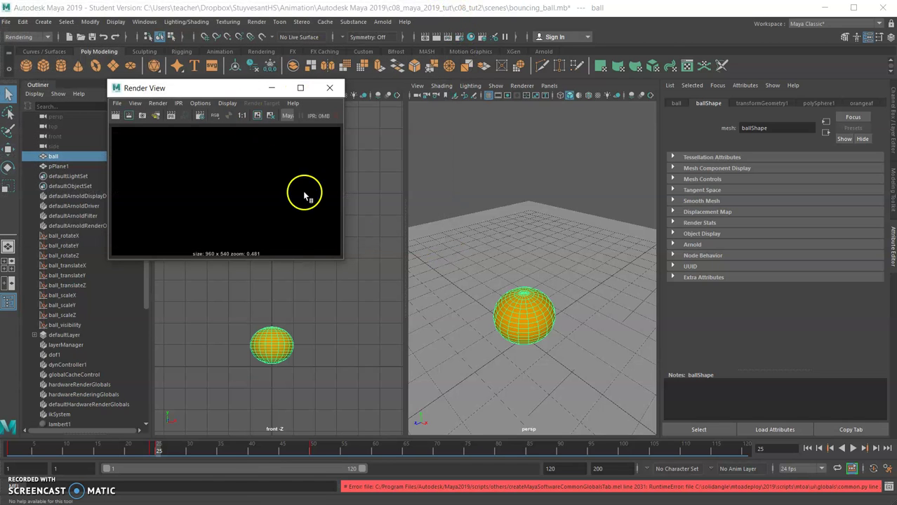
pyautogui.click(329, 88)
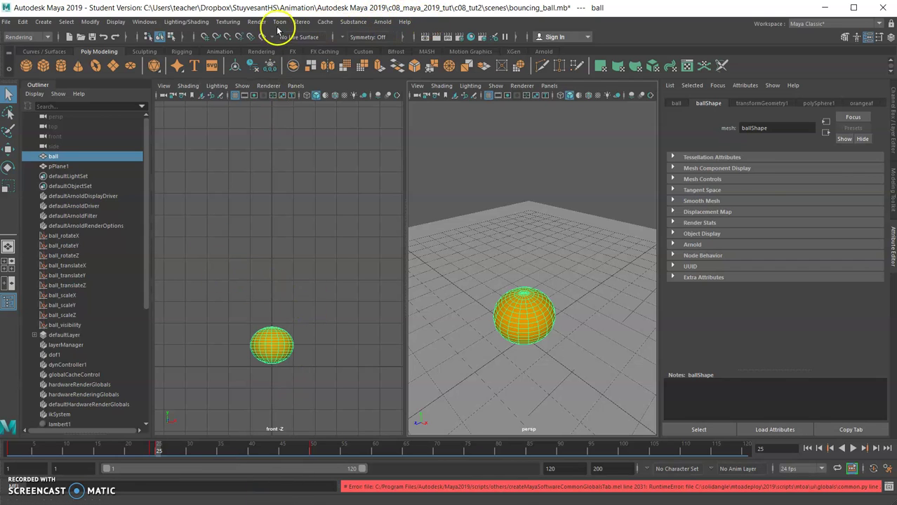
# Reopen the Render Sequence options and check the folder offered for the alternate output file location without choosing one.
pyautogui.click(256, 22)
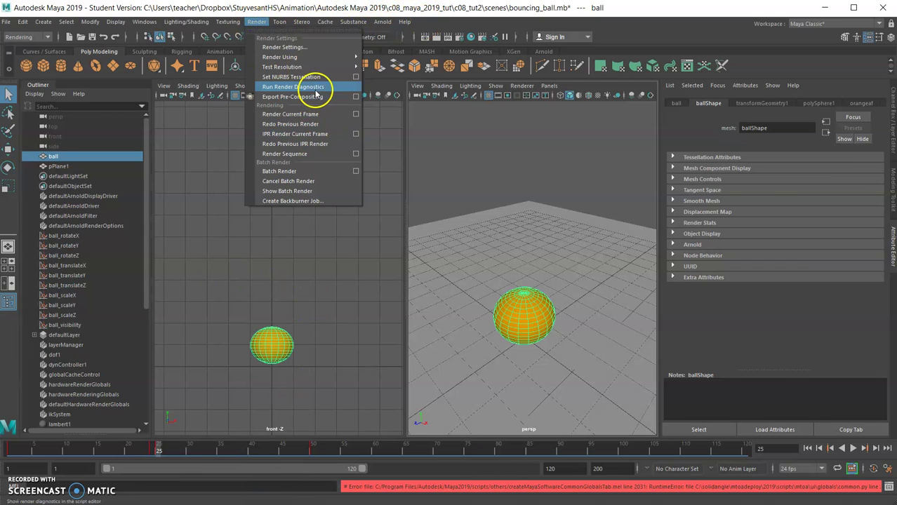
pyautogui.click(356, 155)
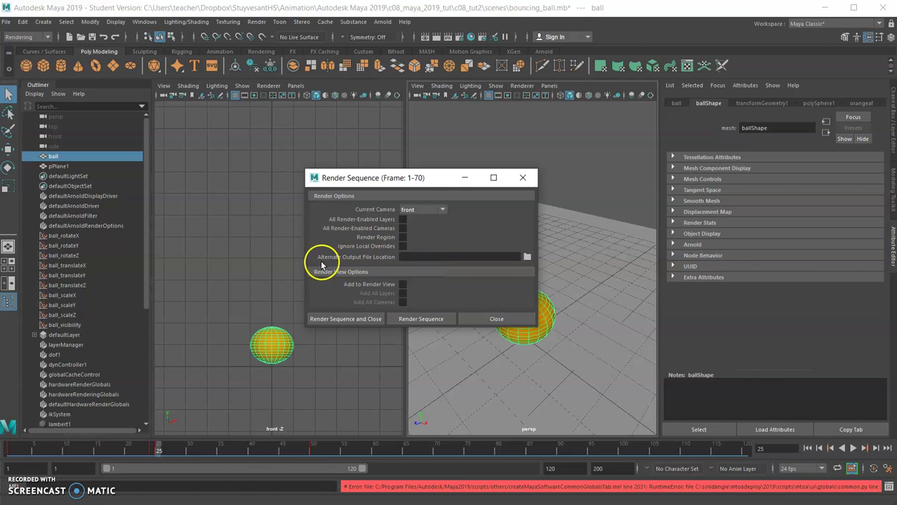
pyautogui.click(526, 258)
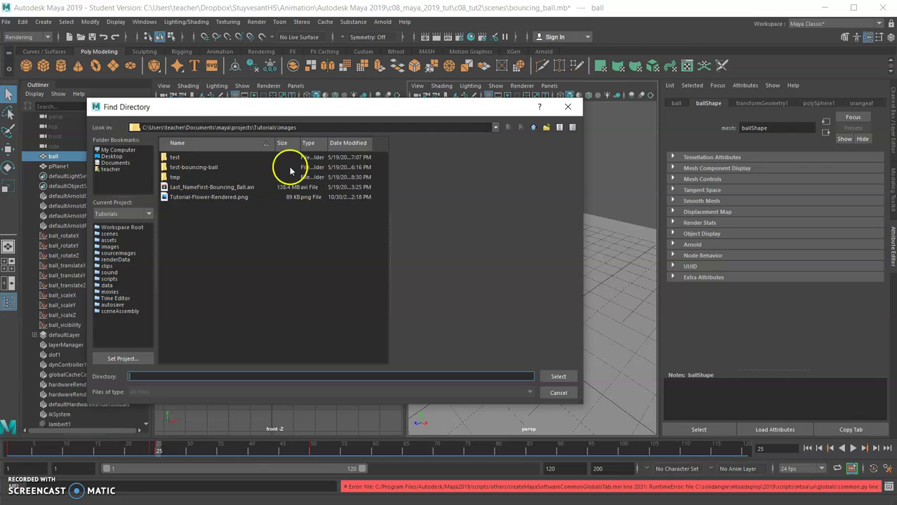
pyautogui.click(558, 393)
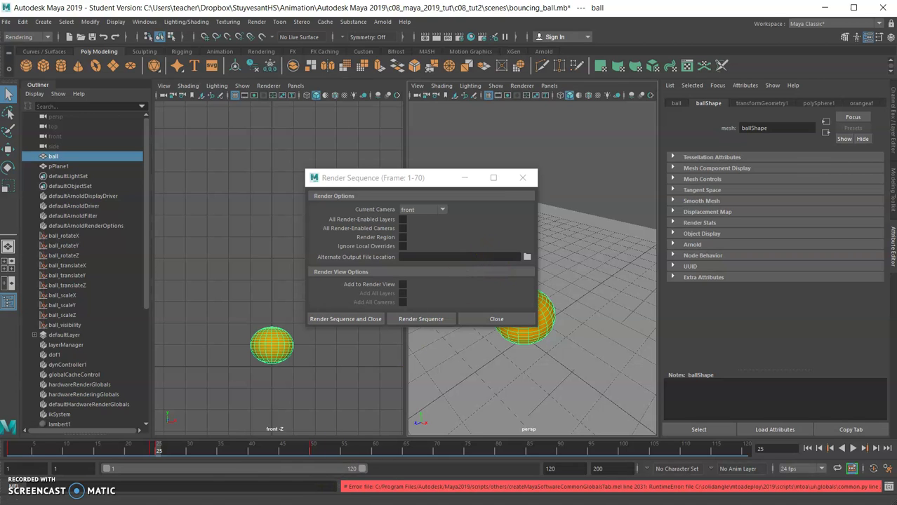
# Switch to File Explorer and examine the rendered ball frames in the folder Documents\maya\projects\Tutorials\images\tmp.
pyautogui.moveTo(330, 501)
pyautogui.click(337, 477)
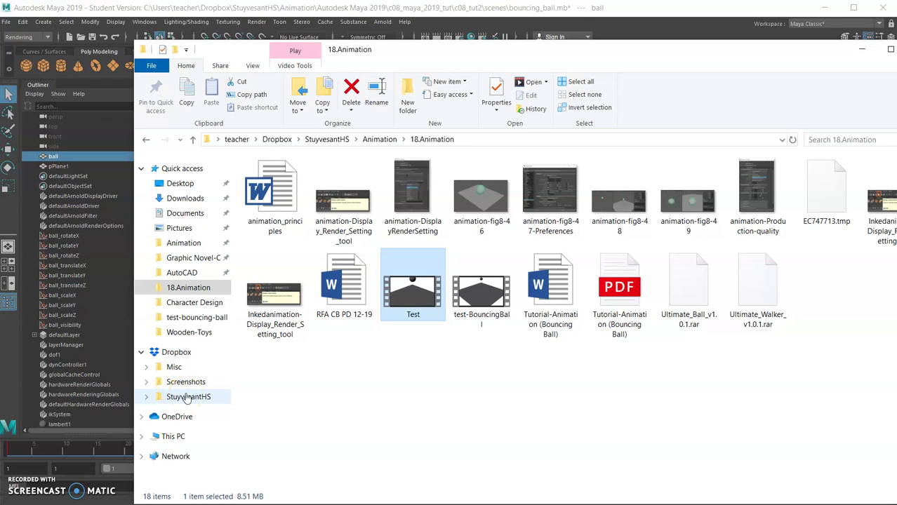
pyautogui.click(193, 318)
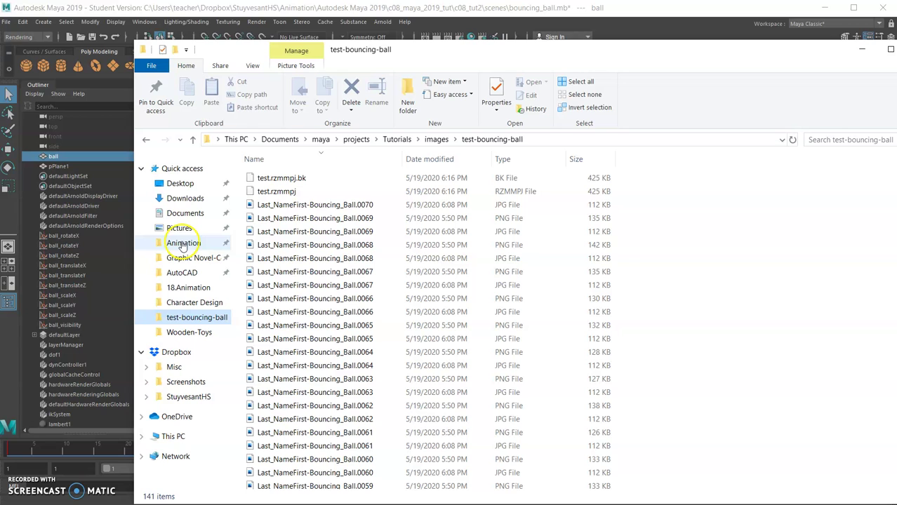
pyautogui.click(184, 213)
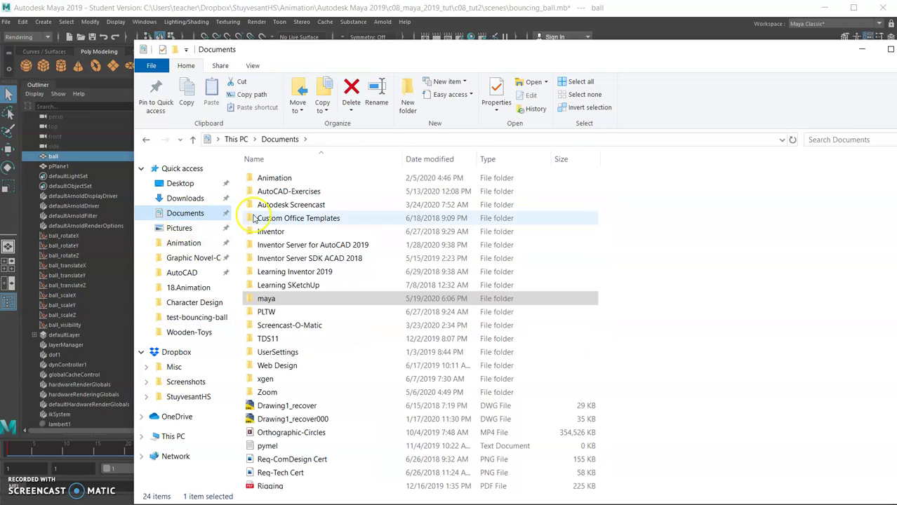
pyautogui.doubleClick(278, 298)
pyautogui.doubleClick(273, 219)
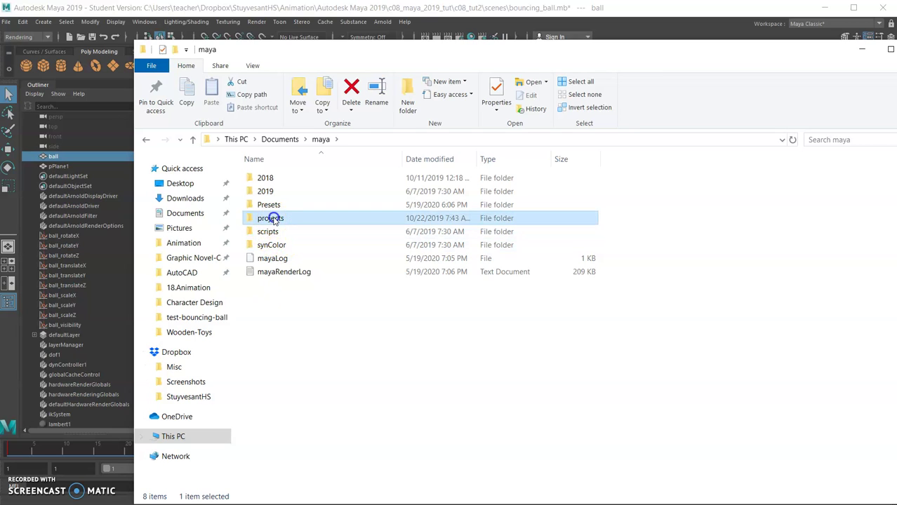
pyautogui.doubleClick(266, 218)
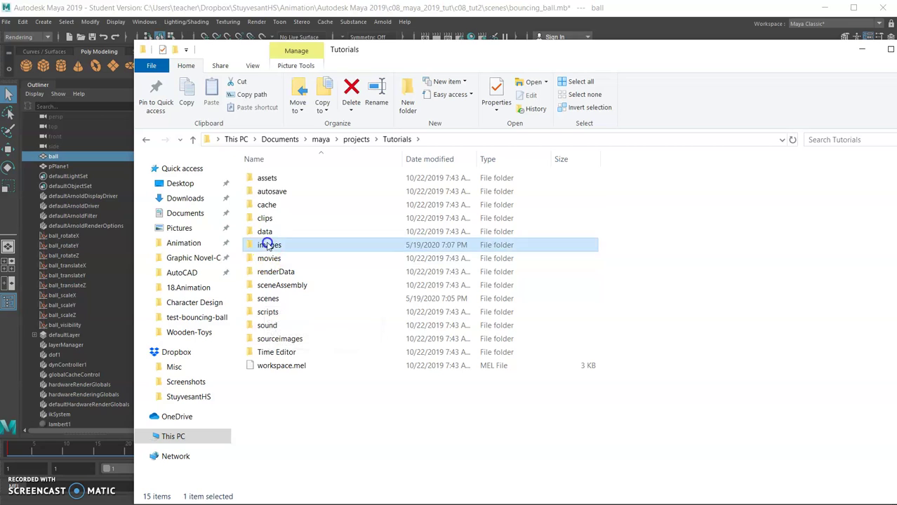
pyautogui.doubleClick(268, 245)
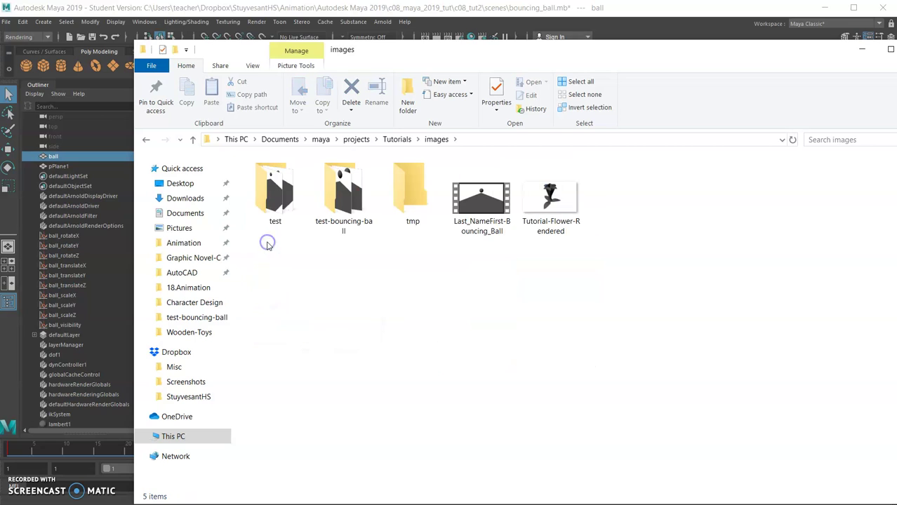
pyautogui.doubleClick(413, 193)
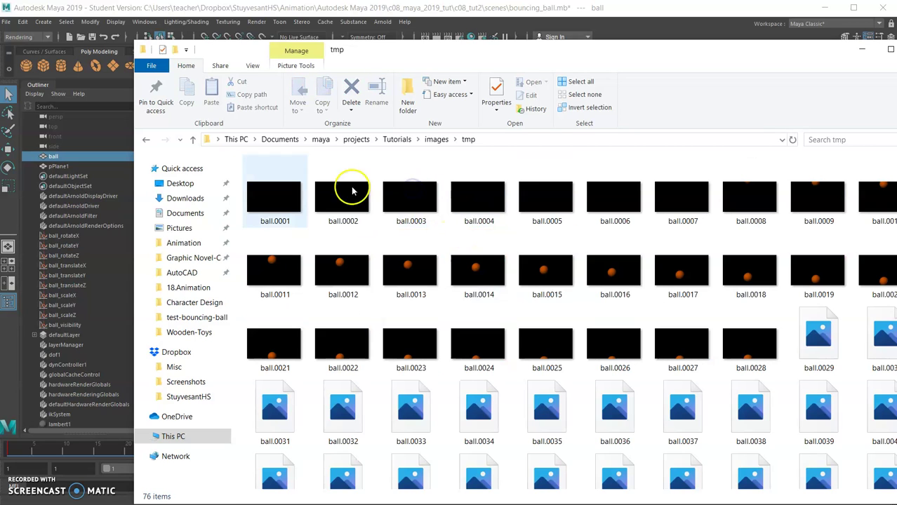
pyautogui.scroll(-3, 580, 393)
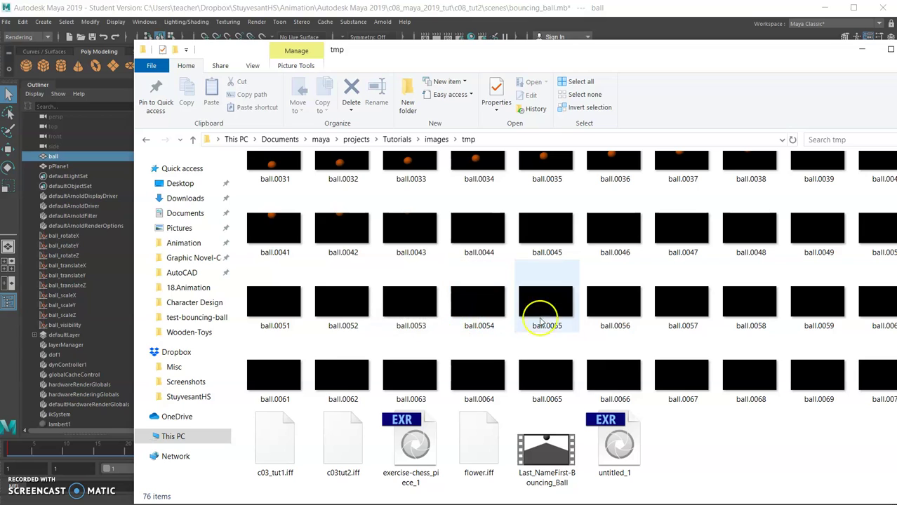
pyautogui.scroll(3, 694, 356)
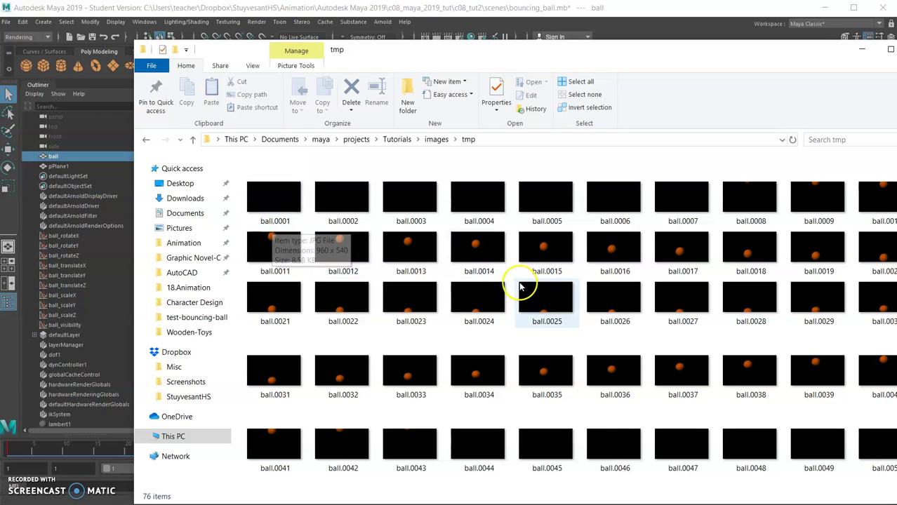
pyautogui.scroll(-3, 533, 302)
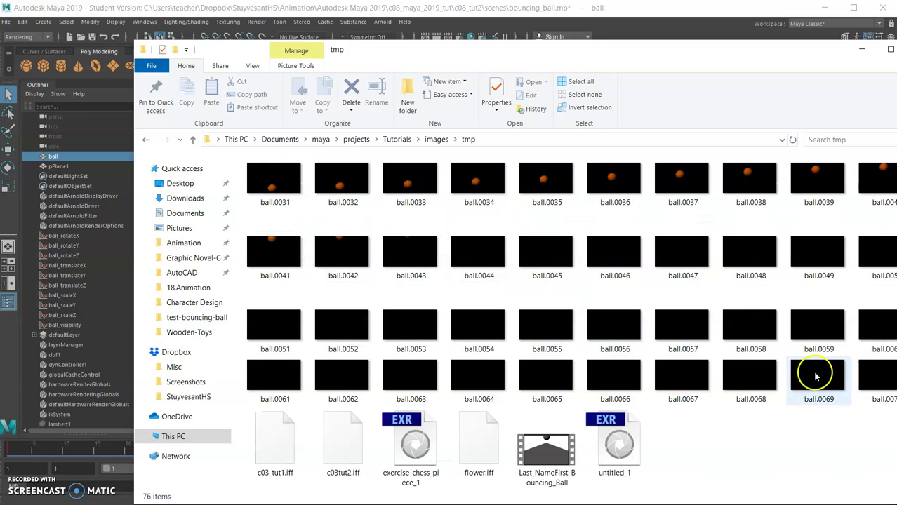
# Create a folder named ball inside the tmp folder.
pyautogui.rightClick(743, 463)
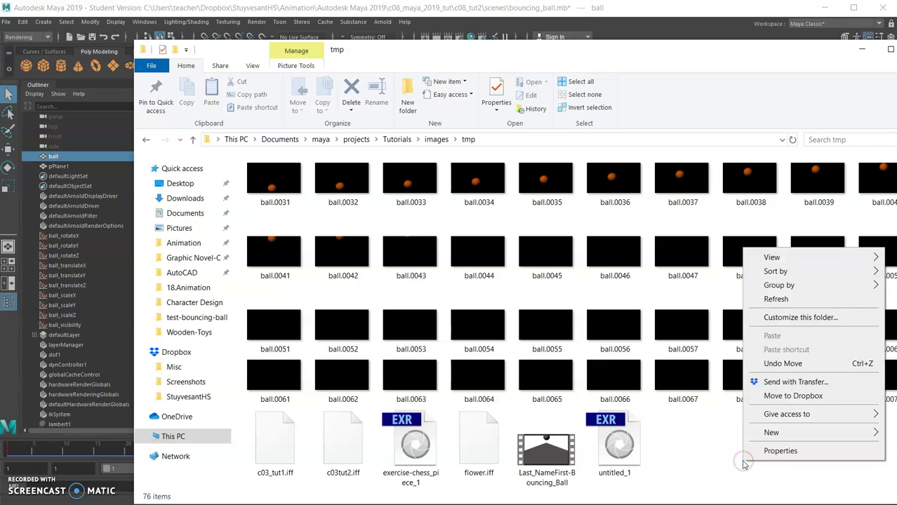
pyautogui.moveTo(774, 435)
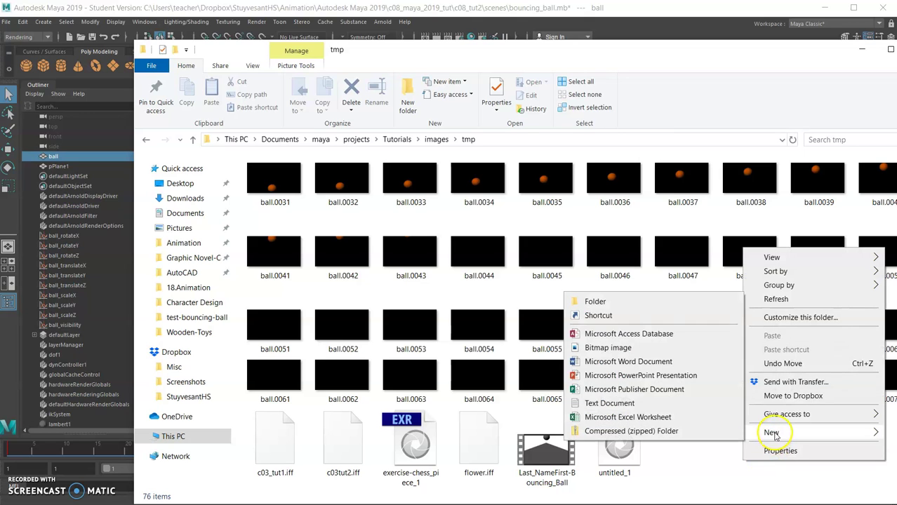
pyautogui.click(623, 301)
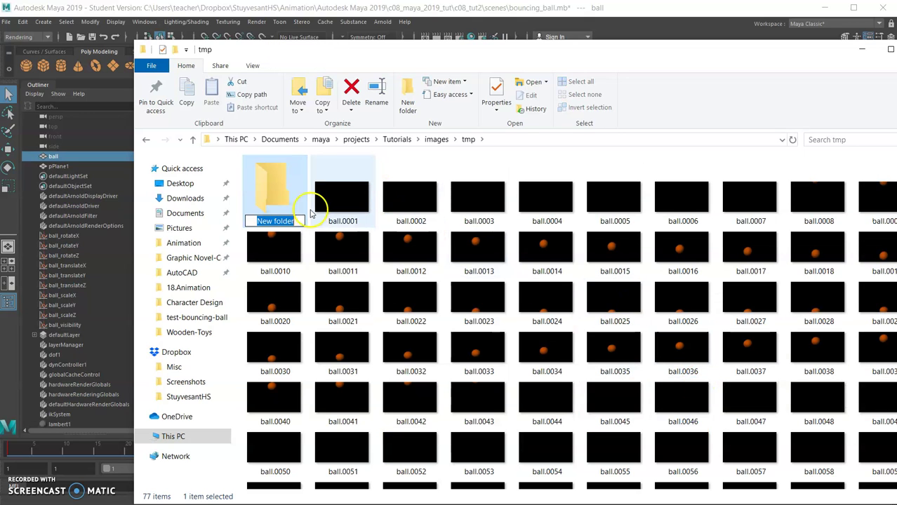
pyautogui.write('ball')
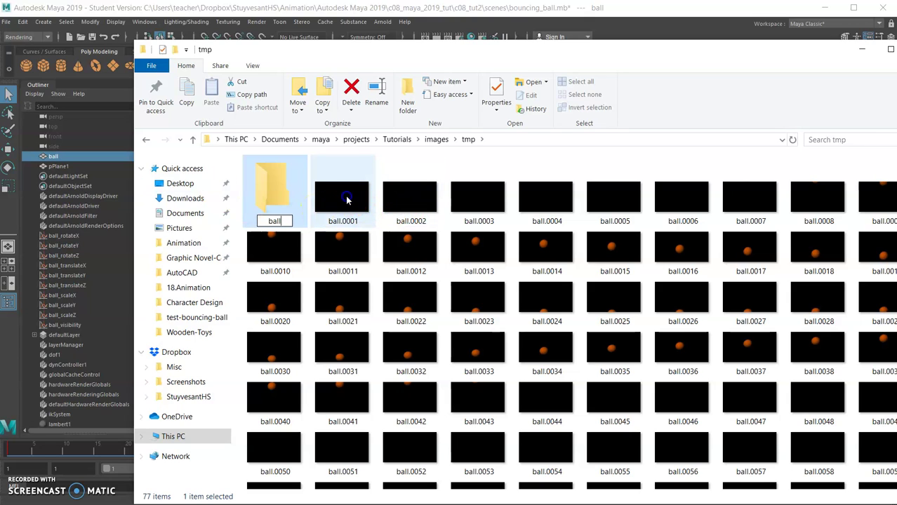
# Move all rendered frames from ball.0001 through ball.0070 into the ball folder.
pyautogui.click(346, 204)
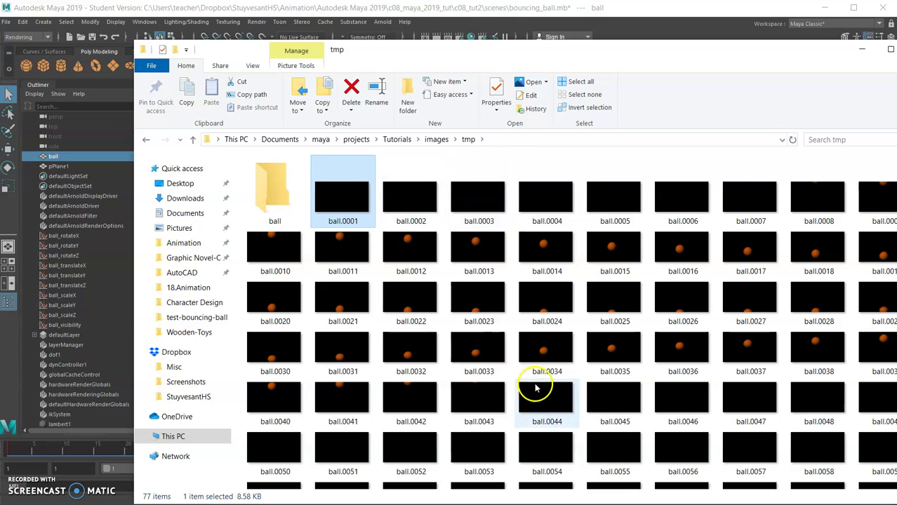
pyautogui.scroll(-2, 537, 385)
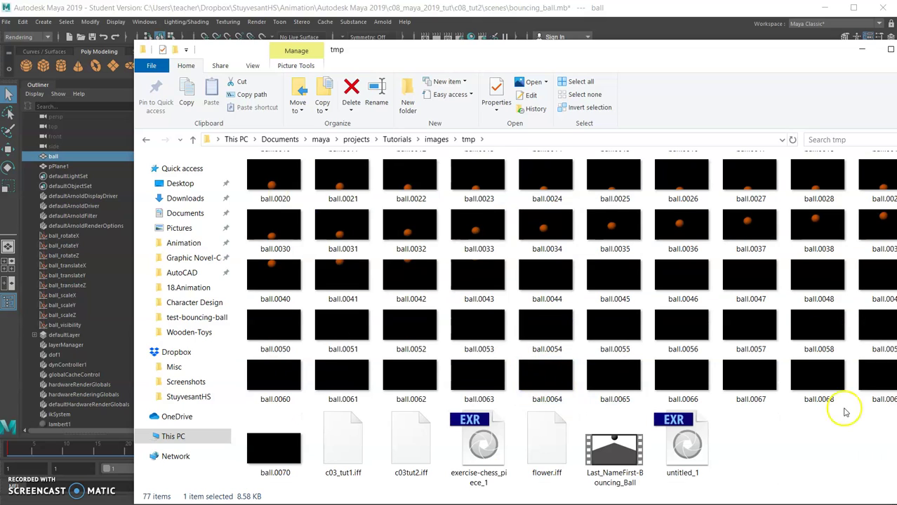
pyautogui.keyDown('shift'); pyautogui.click(280, 450); pyautogui.keyUp('shift')
pyautogui.scroll(2, 391, 319)
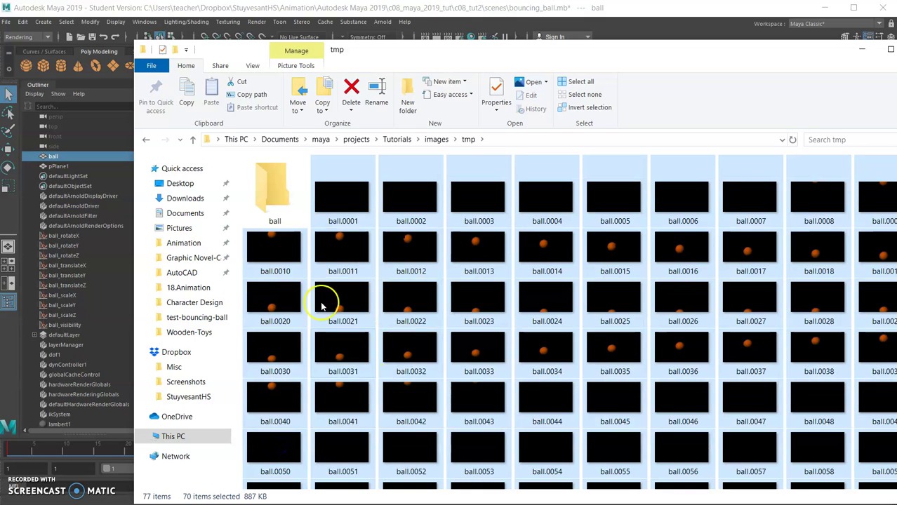
pyautogui.moveTo(345, 186); pyautogui.dragTo(269, 187)
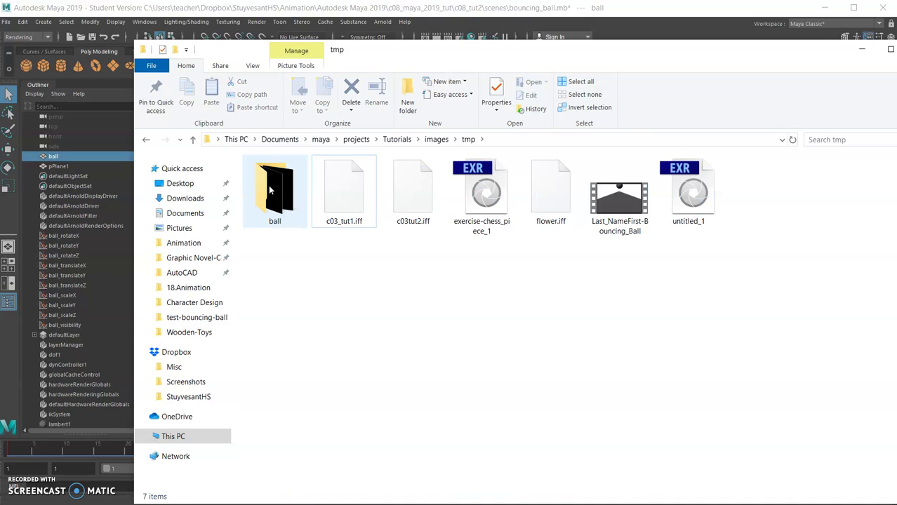
# Move the ball folder from tmp up into the parent images folder and open images.
pyautogui.click(271, 187)
pyautogui.moveTo(271, 194); pyautogui.dragTo(436, 139)
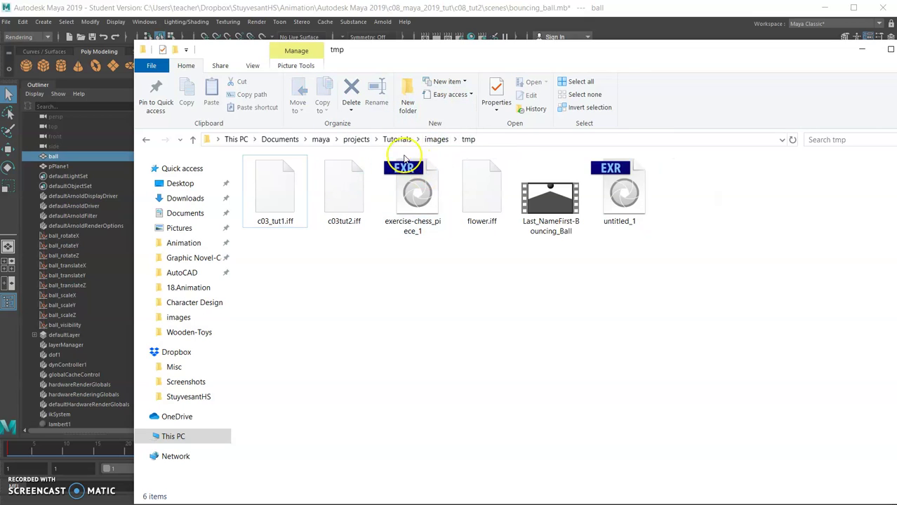
pyautogui.click(442, 139)
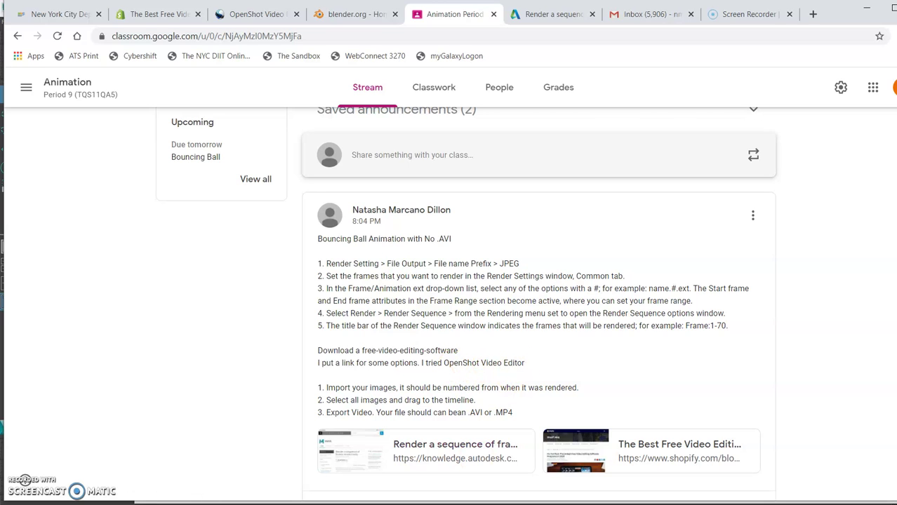
# Launch OpenShot Video Editor and step through its welcome tutorial until it closes.
pyautogui.press('super')
pyautogui.write('op')
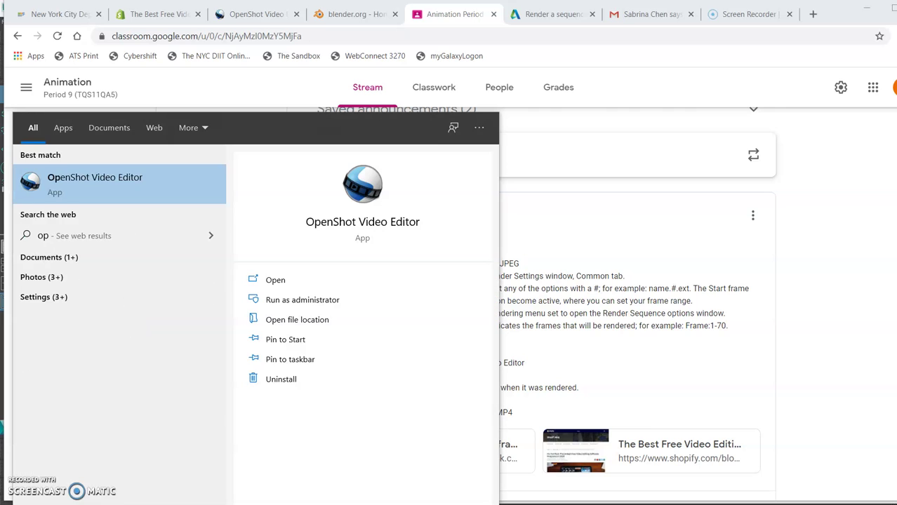
pyautogui.click(95, 185)
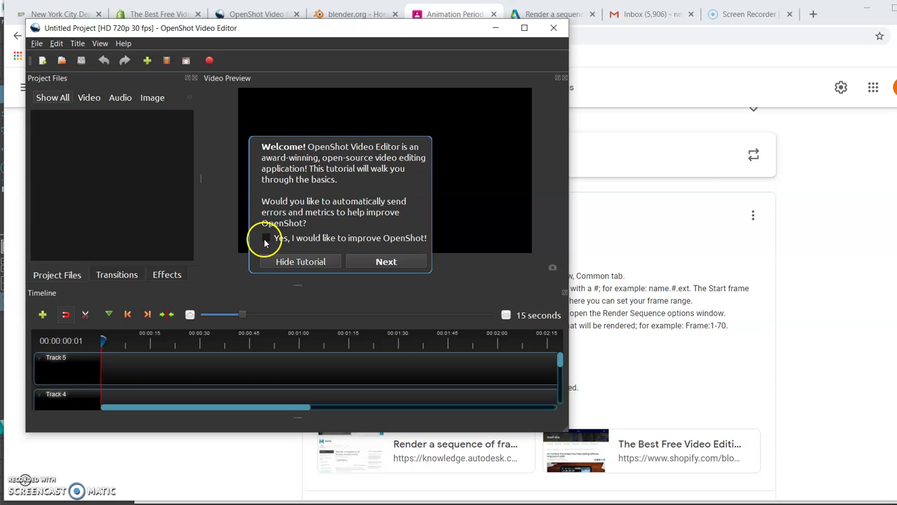
pyautogui.click(399, 261)
pyautogui.click(191, 222)
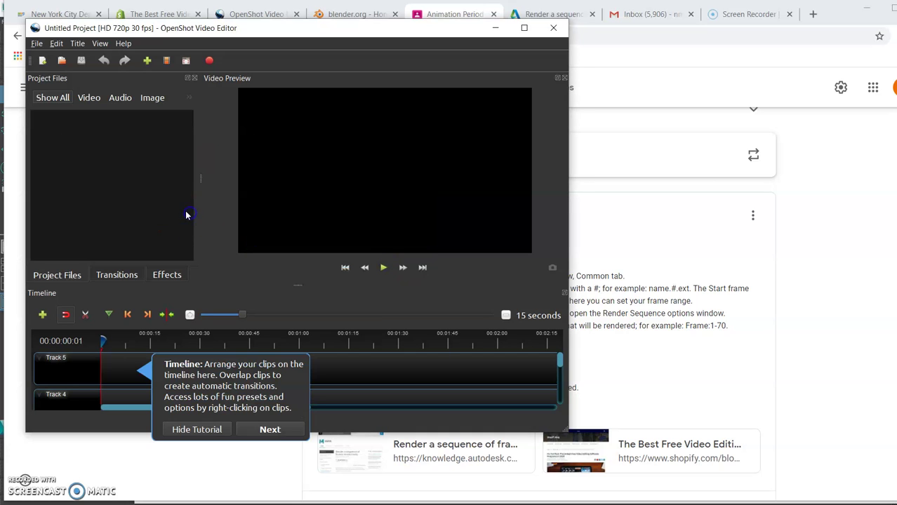
pyautogui.click(268, 428)
pyautogui.click(382, 221)
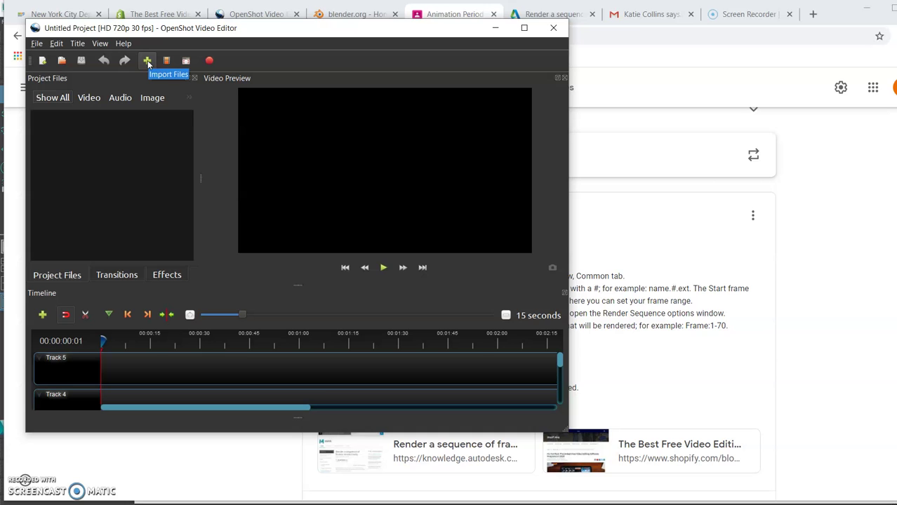
# Bring all frames from the images\ball folder in File Explorer into OpenShot's project files.
pyautogui.click(354, 503)
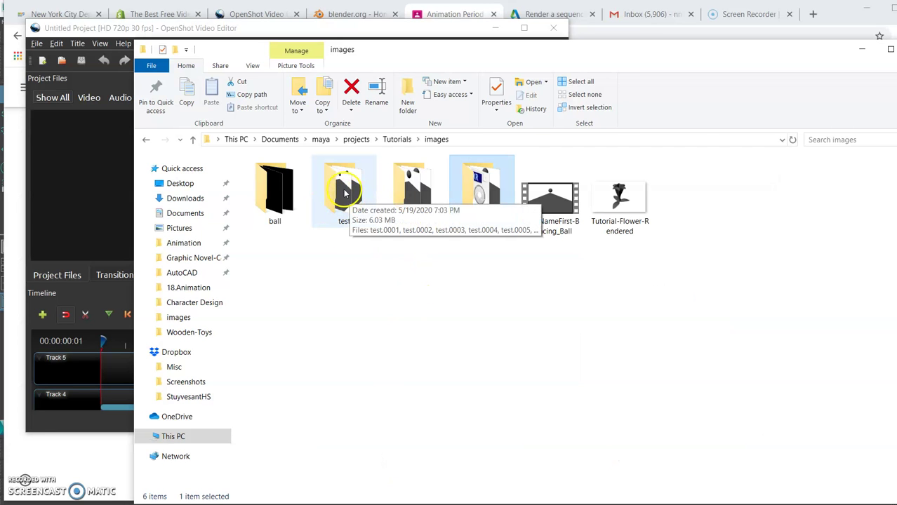
pyautogui.doubleClick(272, 191)
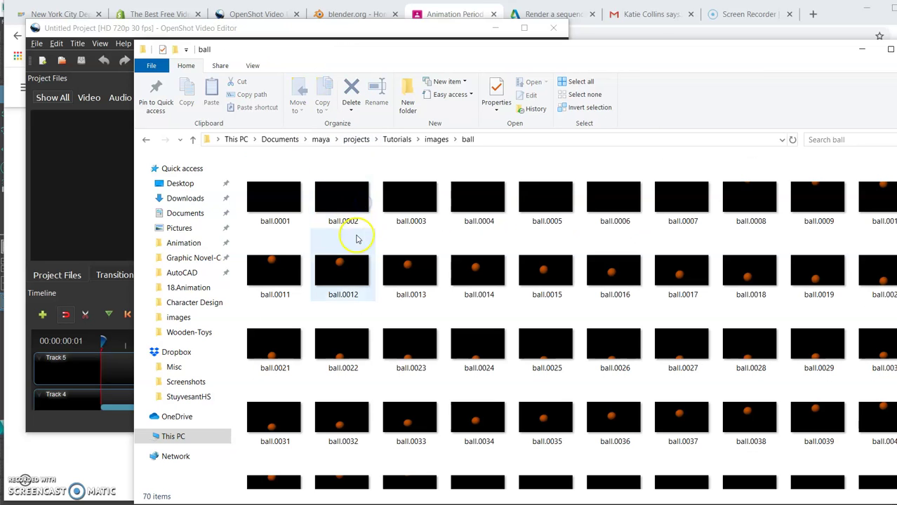
pyautogui.hotkey('ctrl', 'a')
pyautogui.moveTo(277, 198); pyautogui.dragTo(91, 180)
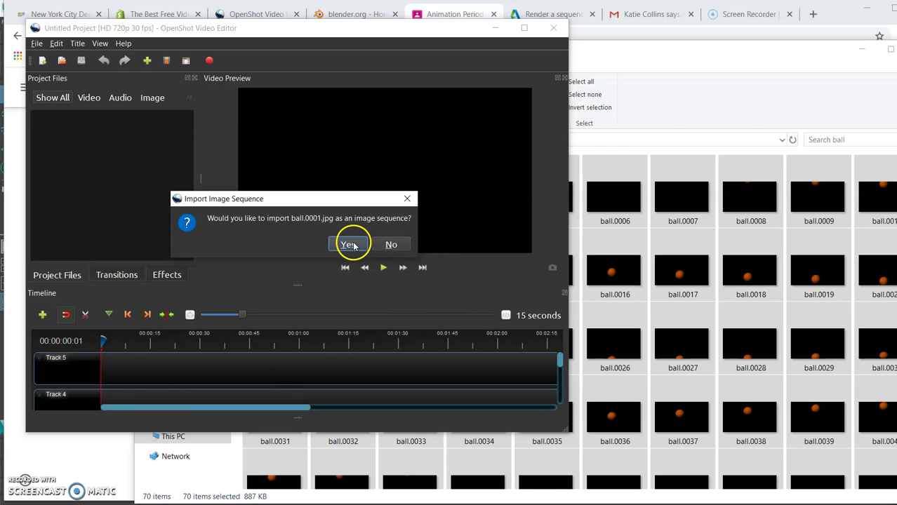
# Accept importing as an image sequence for every ball frame, from ball.0001.jpg through ball.0070.jpg.
pyautogui.click(349, 245)
pyautogui.click(348, 245)
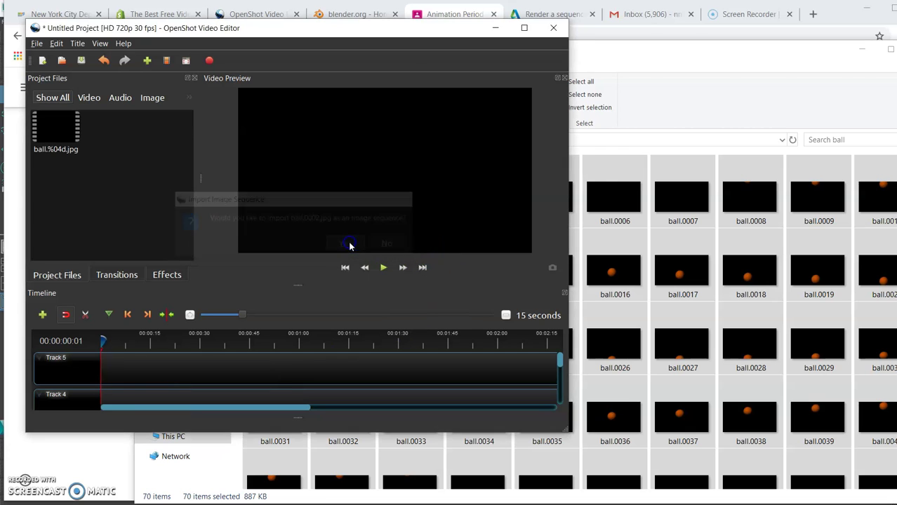
pyautogui.click(347, 244)
pyautogui.click(348, 244)
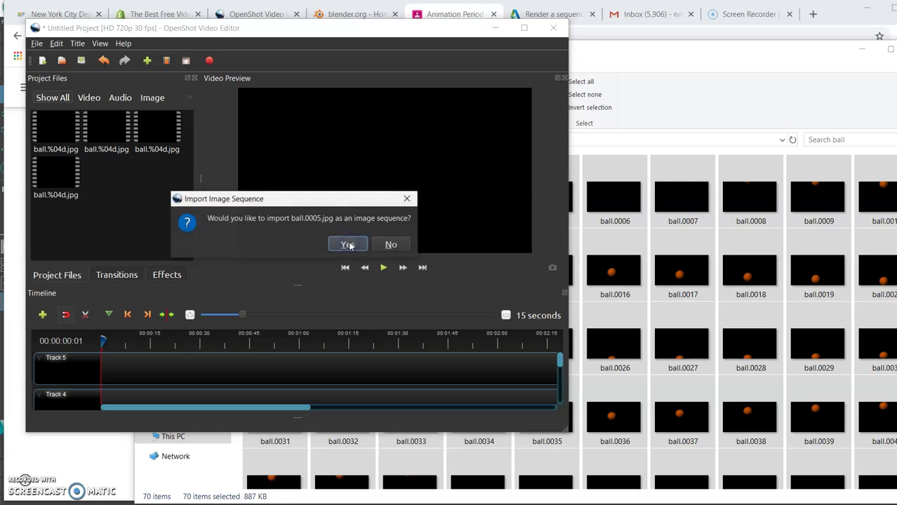
pyautogui.click(348, 244)
pyautogui.click(349, 245)
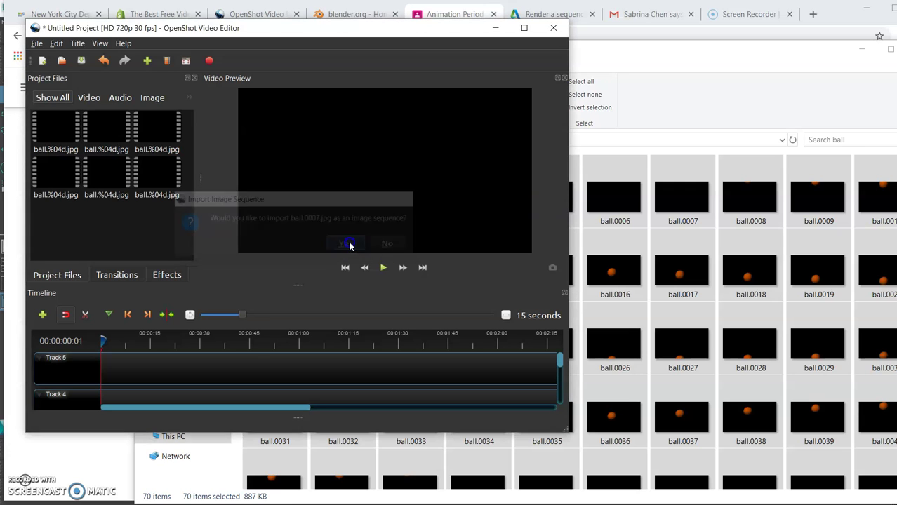
pyautogui.click(349, 245)
pyautogui.click(349, 245)
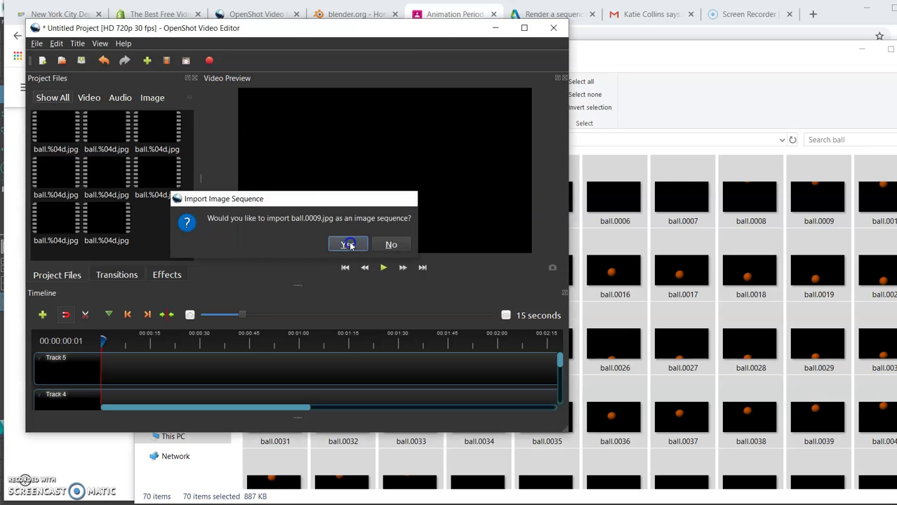
pyautogui.click(349, 245)
pyautogui.click(348, 245)
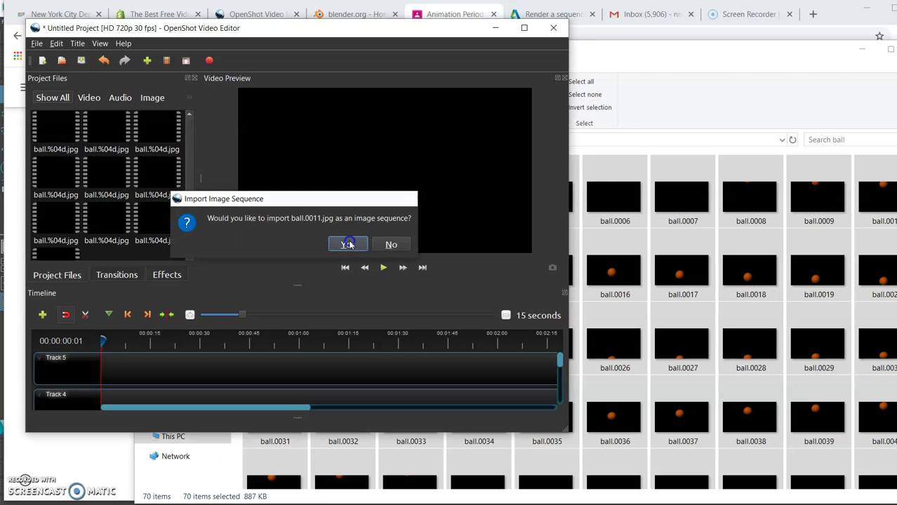
pyautogui.click(349, 245)
pyautogui.click(348, 245)
pyautogui.click(349, 245)
pyautogui.click(340, 246)
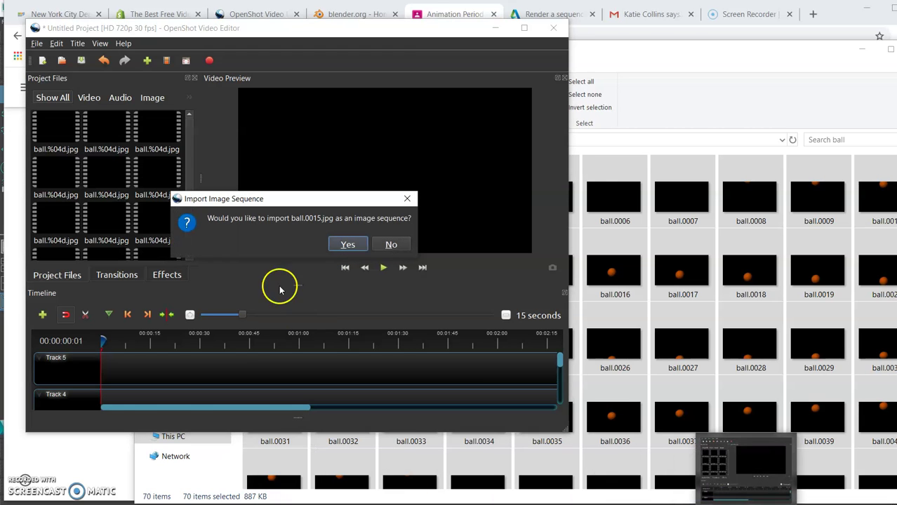
pyautogui.click(347, 245)
pyautogui.click(348, 245)
pyautogui.click(344, 245)
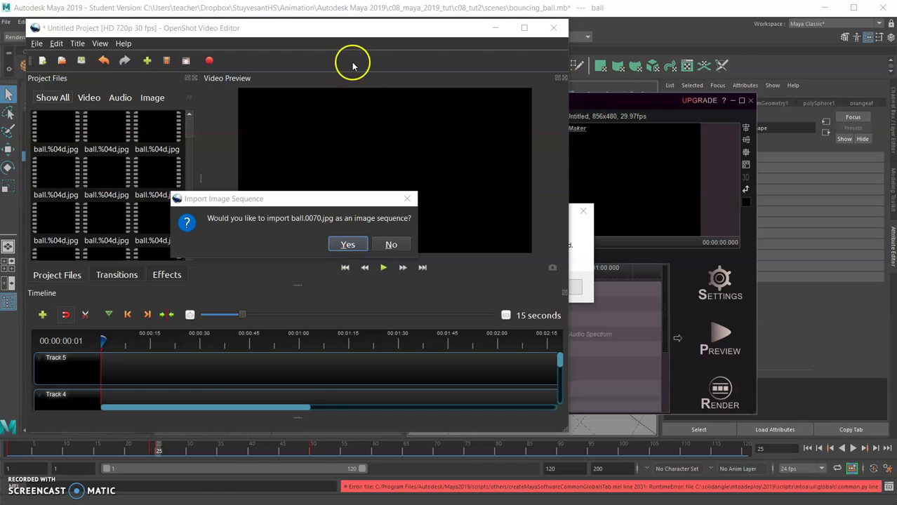
pyautogui.click(347, 245)
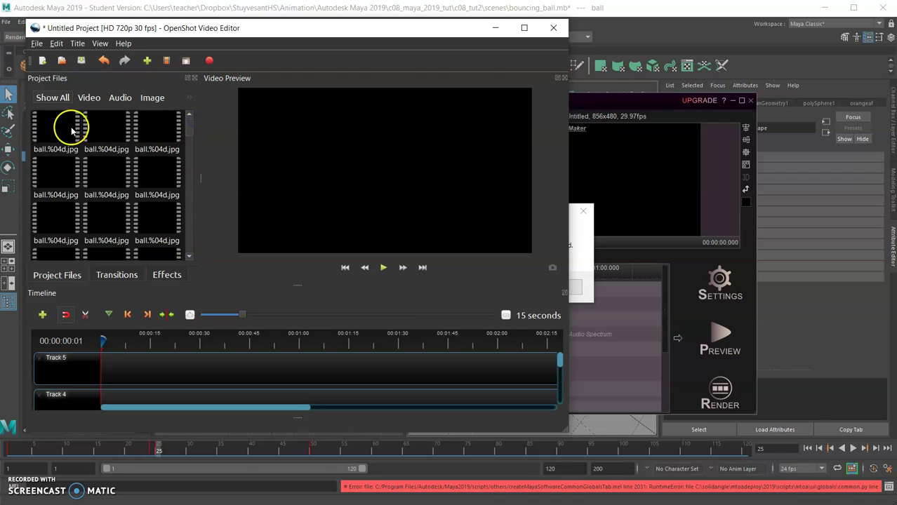
# Remove Tracks 5, 4, 3 and 2 from the timeline, keeping only Track 1.
pyautogui.moveTo(190, 128); pyautogui.dragTo(200, 227)
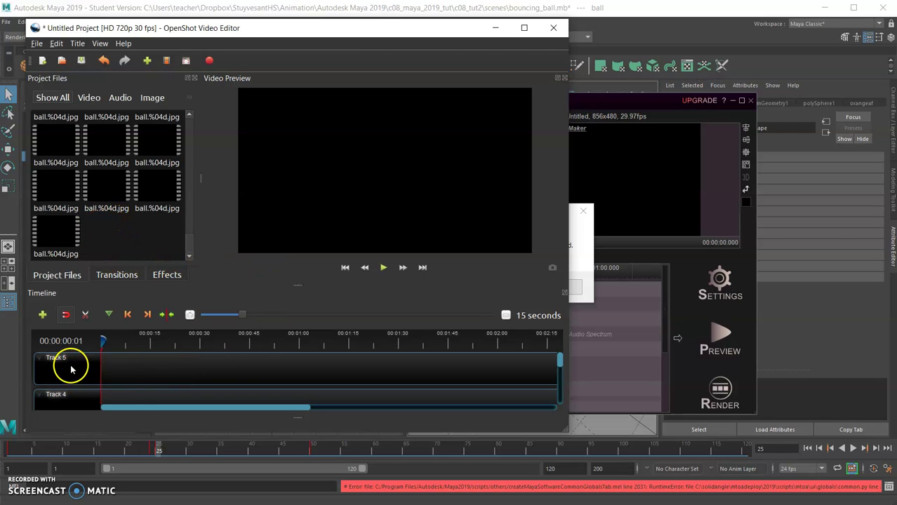
pyautogui.moveTo(561, 361)
pyautogui.mouseDown()
pyautogui.moveTo(567, 400)
pyautogui.moveTo(556, 343)
pyautogui.mouseUp()
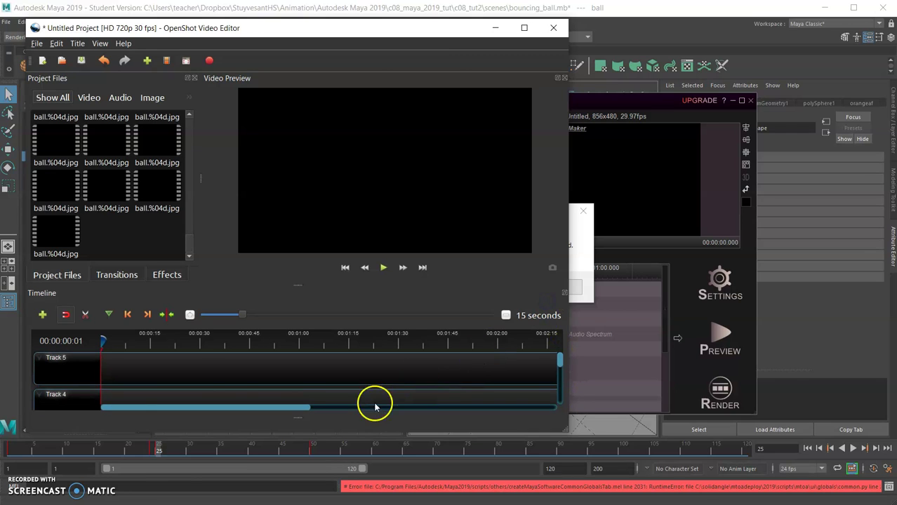
pyautogui.rightClick(79, 370)
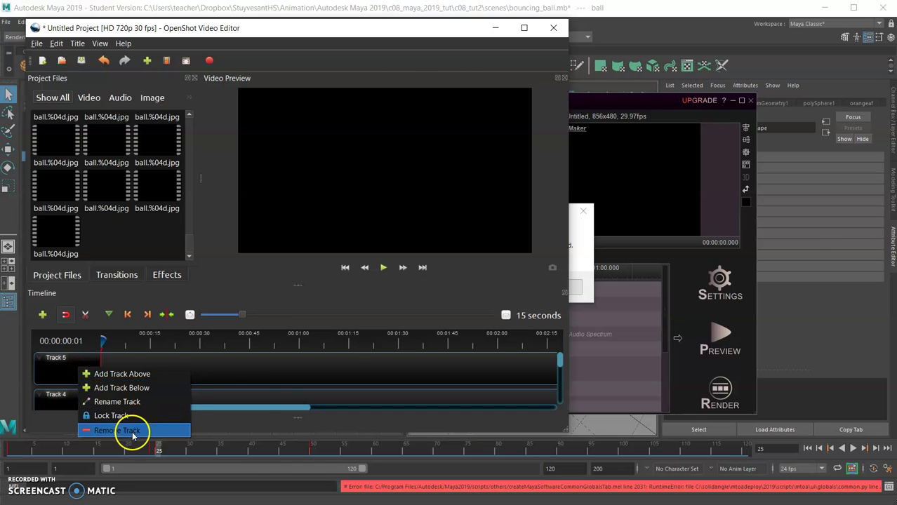
pyautogui.click(133, 431)
pyautogui.rightClick(66, 371)
pyautogui.click(104, 426)
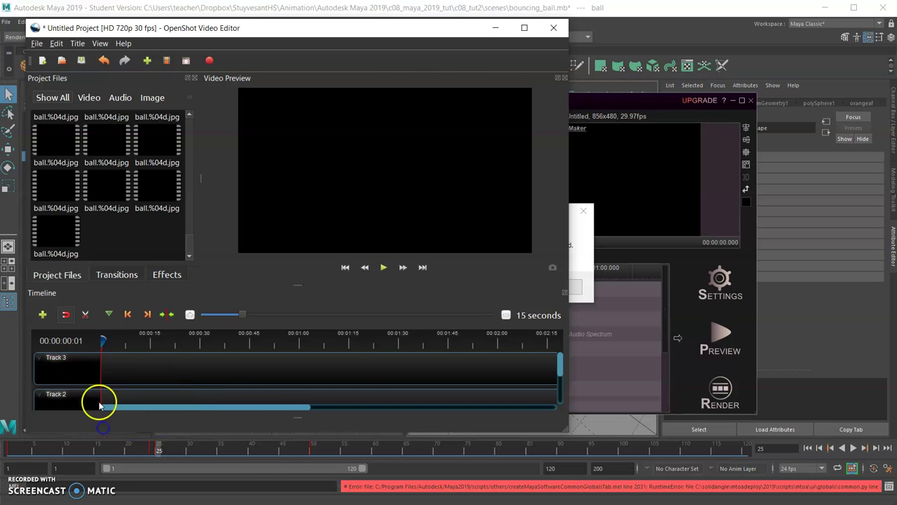
pyautogui.rightClick(78, 370)
pyautogui.click(112, 431)
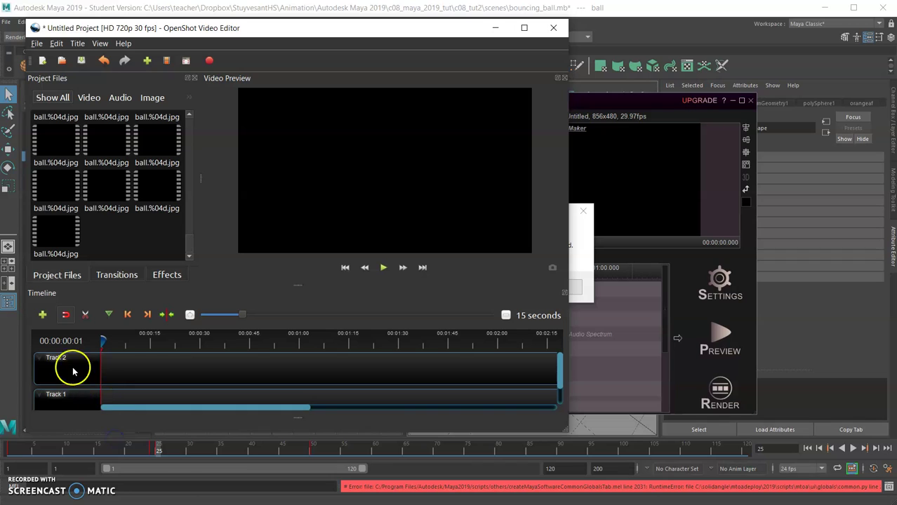
pyautogui.rightClick(73, 372)
pyautogui.click(104, 428)
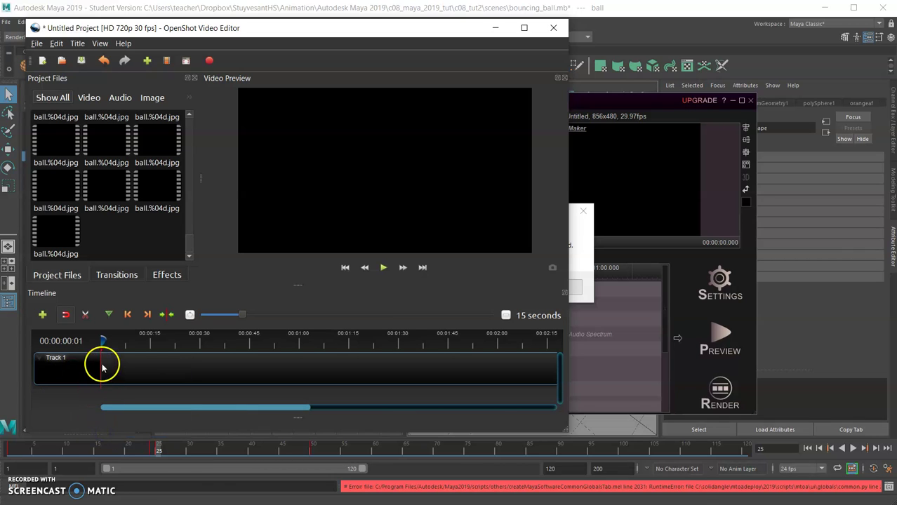
# Place all the imported ball clips at the start of Track 1 and play the preview.
pyautogui.click(58, 233)
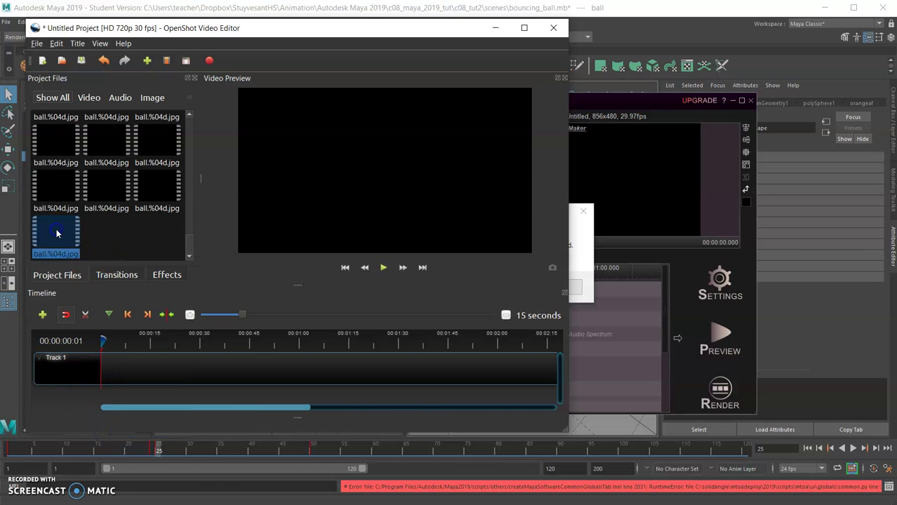
pyautogui.hotkey('ctrl', 'a')
pyautogui.moveTo(56, 228)
pyautogui.mouseDown()
pyautogui.moveTo(80, 176)
pyautogui.moveTo(56, 184)
pyautogui.moveTo(68, 197)
pyautogui.moveTo(120, 375)
pyautogui.moveTo(110, 407)
pyautogui.moveTo(125, 403)
pyautogui.moveTo(102, 405)
pyautogui.mouseUp()
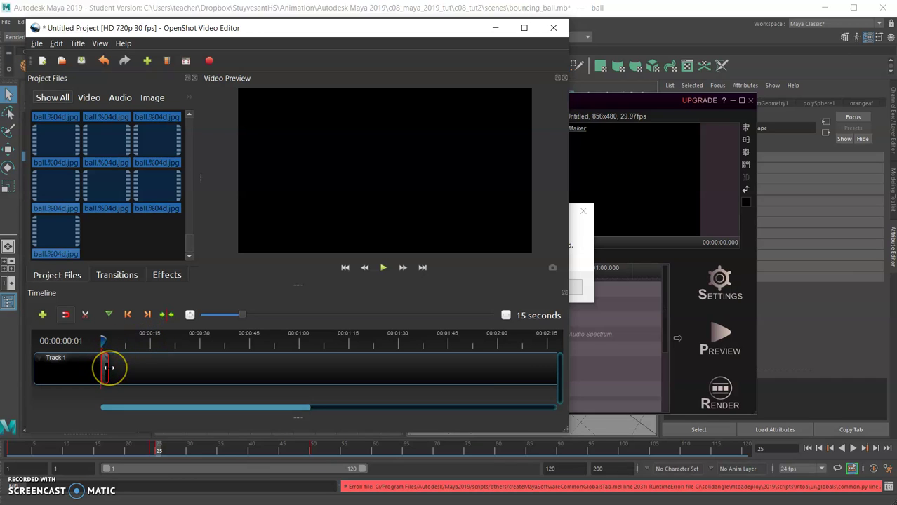
pyautogui.click(385, 268)
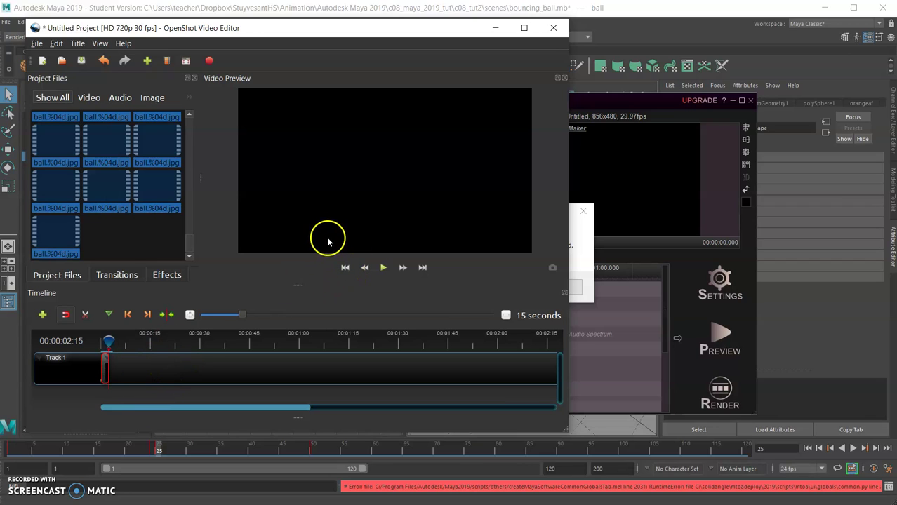
# Add two more copies of the ball sequence end to end on Track 1 and play the timeline from its start.
pyautogui.moveTo(99, 187); pyautogui.dragTo(112, 388)
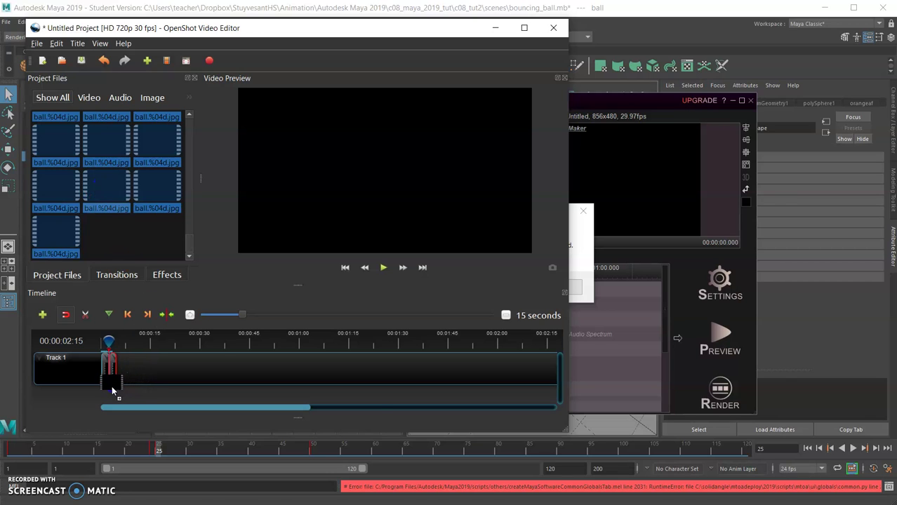
pyautogui.moveTo(117, 187); pyautogui.dragTo(118, 384)
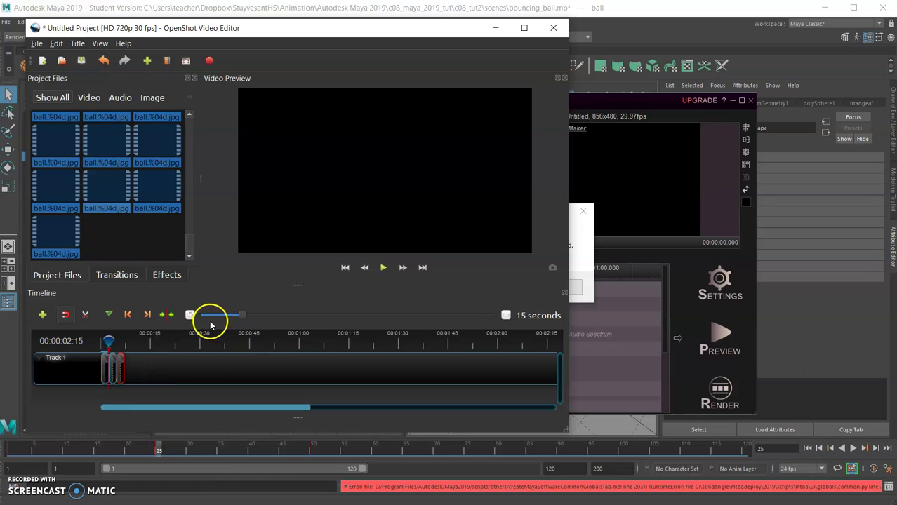
pyautogui.click(103, 342)
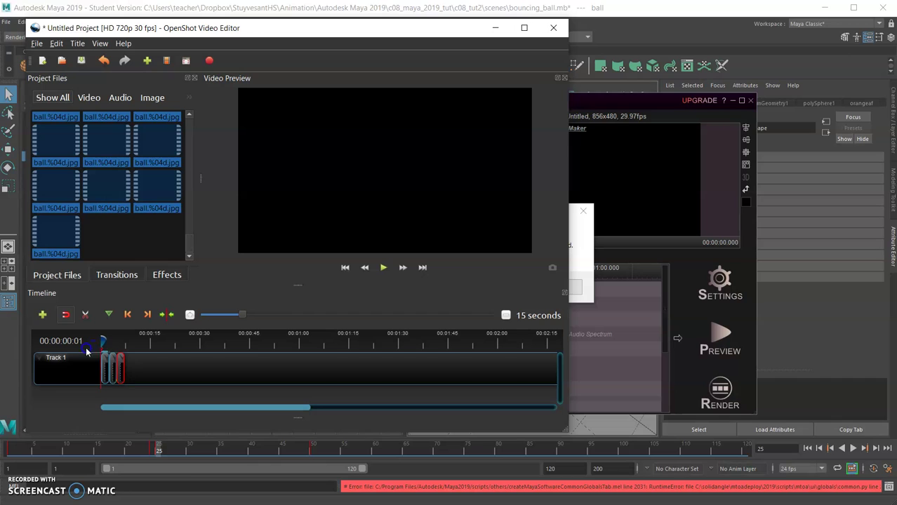
pyautogui.click(383, 269)
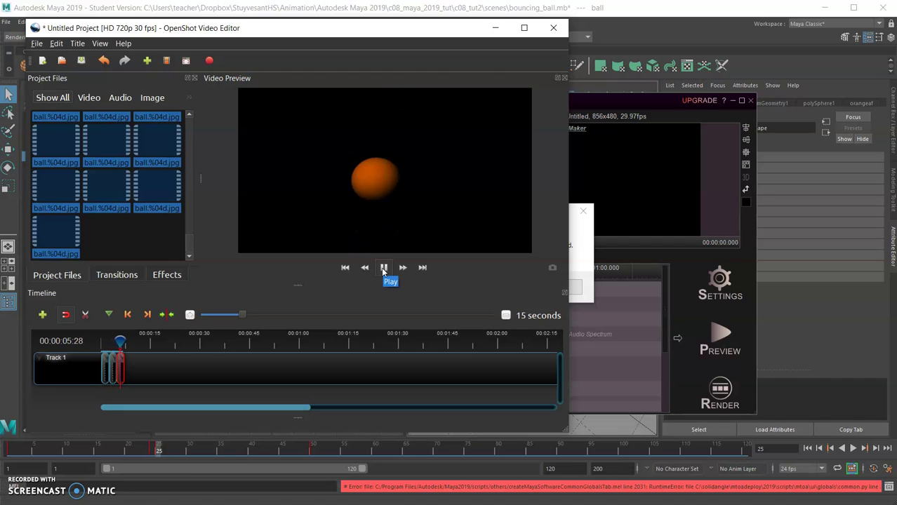
pyautogui.click(383, 269)
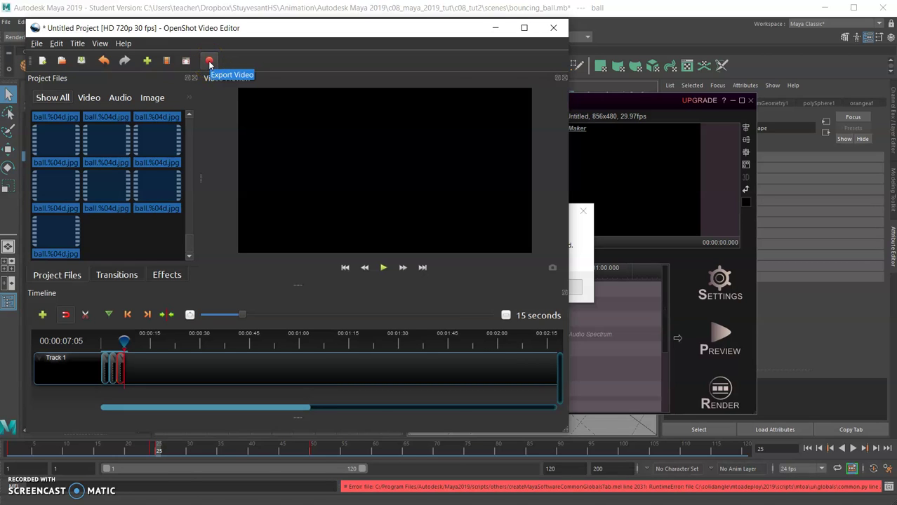
# Start a video export with the All Formats profile and MP4 (h.264) as the target format.
pyautogui.click(210, 62)
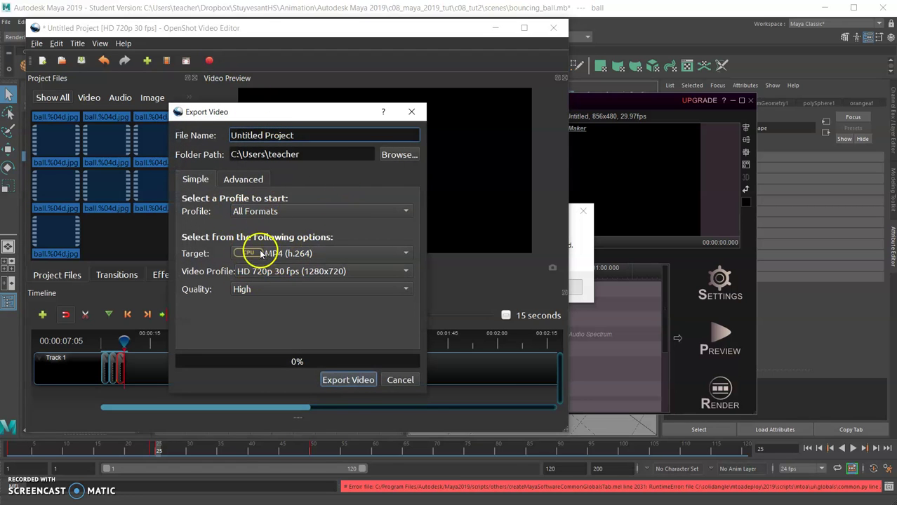
pyautogui.click(317, 256)
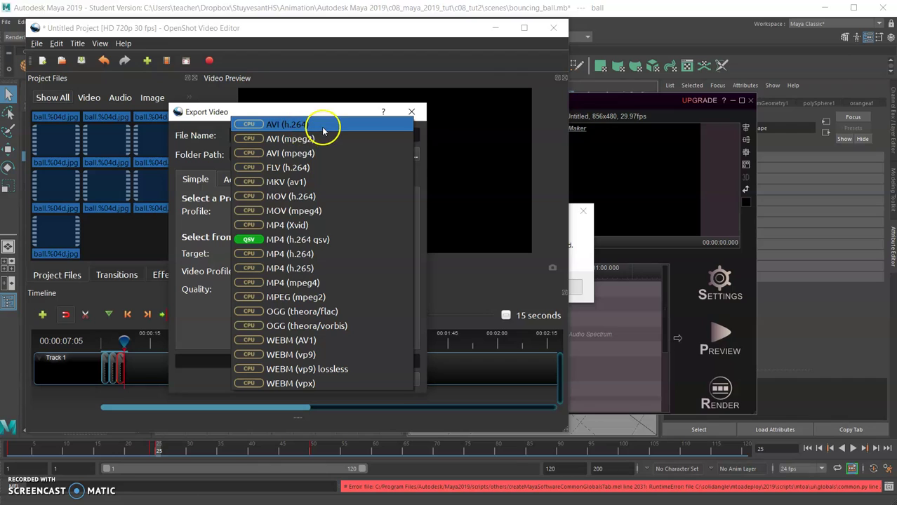
pyautogui.click(344, 254)
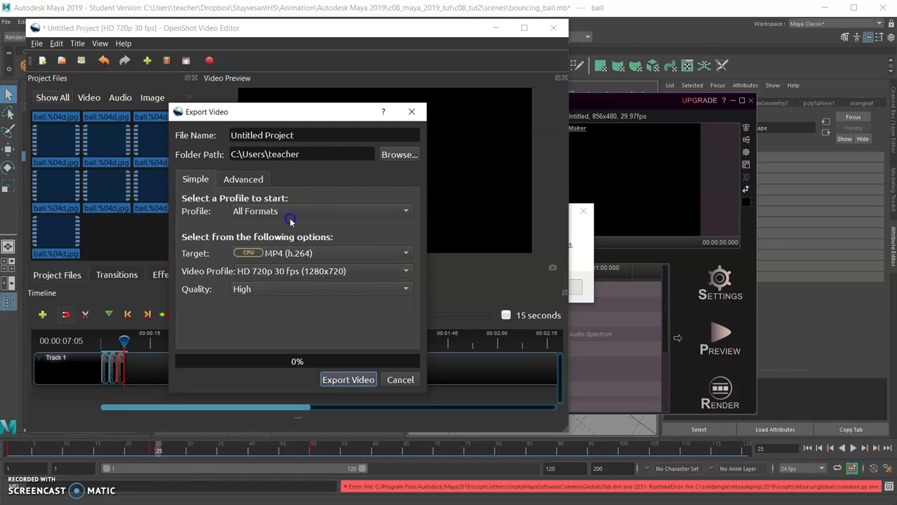
pyautogui.click(310, 212)
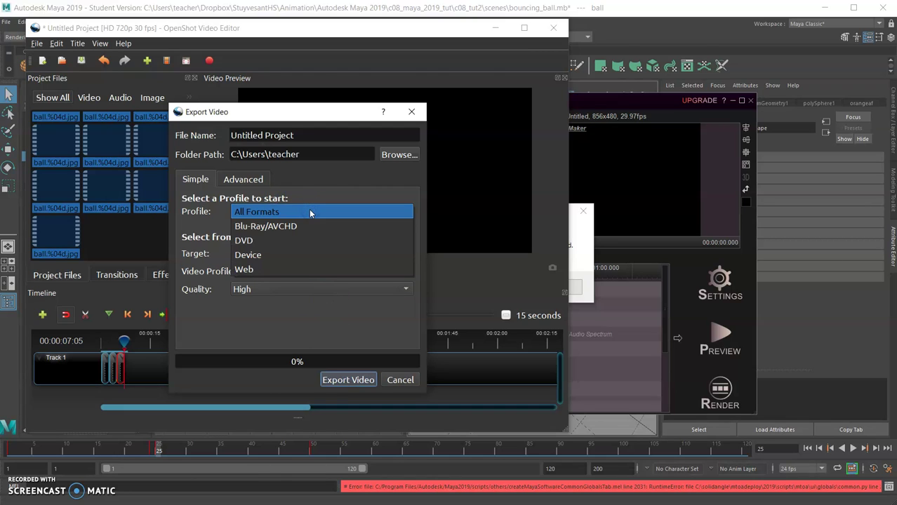
pyautogui.click(310, 212)
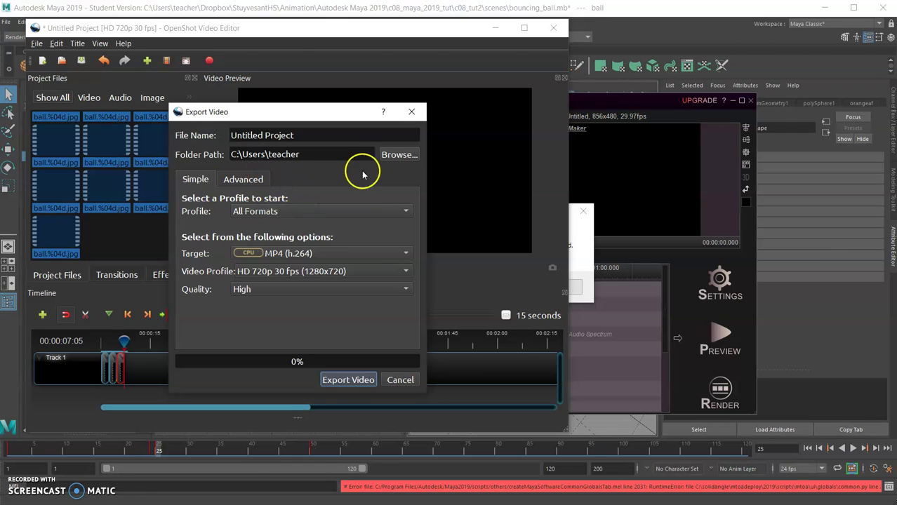
# Set the export folder to StuyvesantHS\Animation\18.Animation.
pyautogui.click(397, 155)
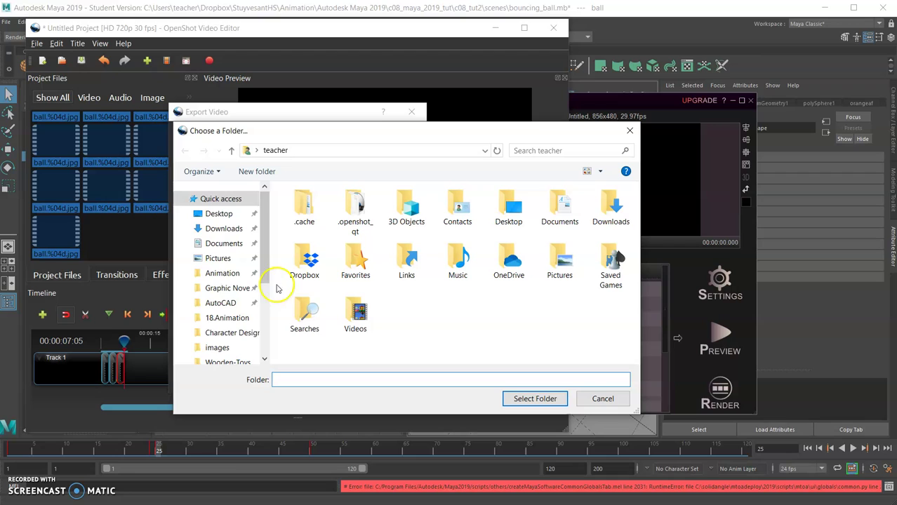
pyautogui.click(226, 318)
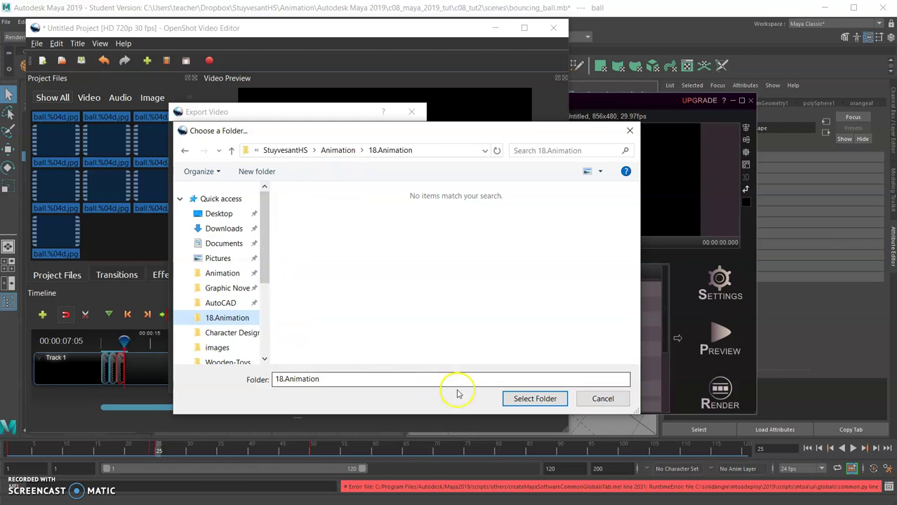
pyautogui.click(523, 400)
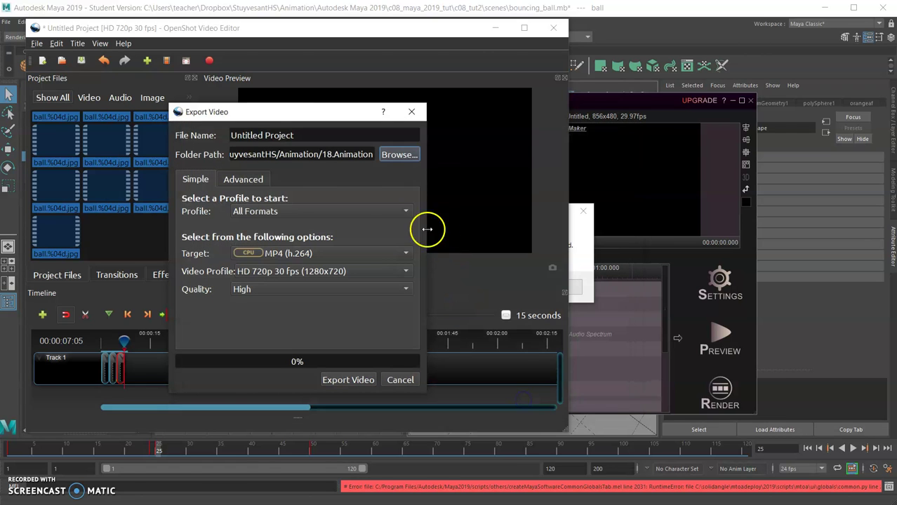
# Name the export file Last_First-Bouncing_Ball, export the video and dismiss the export dialog.
pyautogui.click(295, 135)
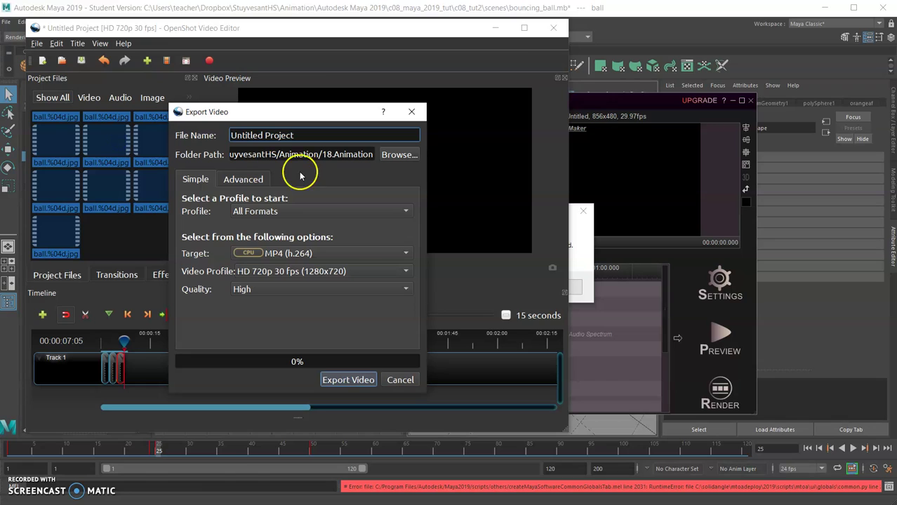
pyautogui.tripleClick(311, 134)
pyautogui.write('b')
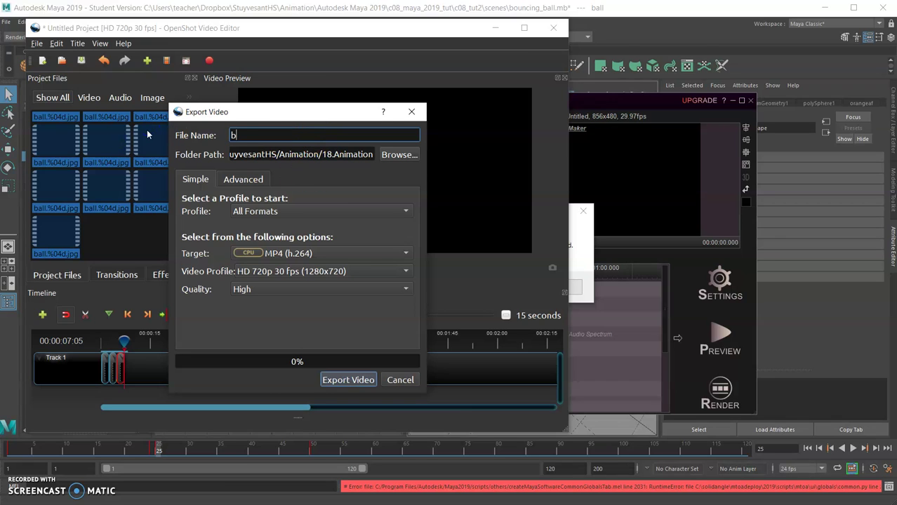
pyautogui.write('oun')
pyautogui.press('BackSpace')
pyautogui.press('BackSpace')
pyautogui.press('BackSpace')
pyautogui.press('BackSpace')
pyautogui.write('Last_First-Bouncing_Ball')
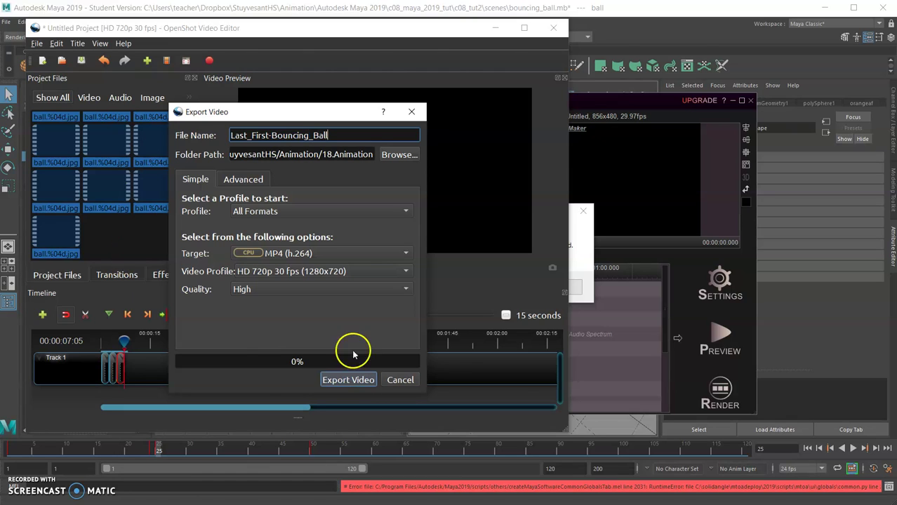
pyautogui.click(349, 379)
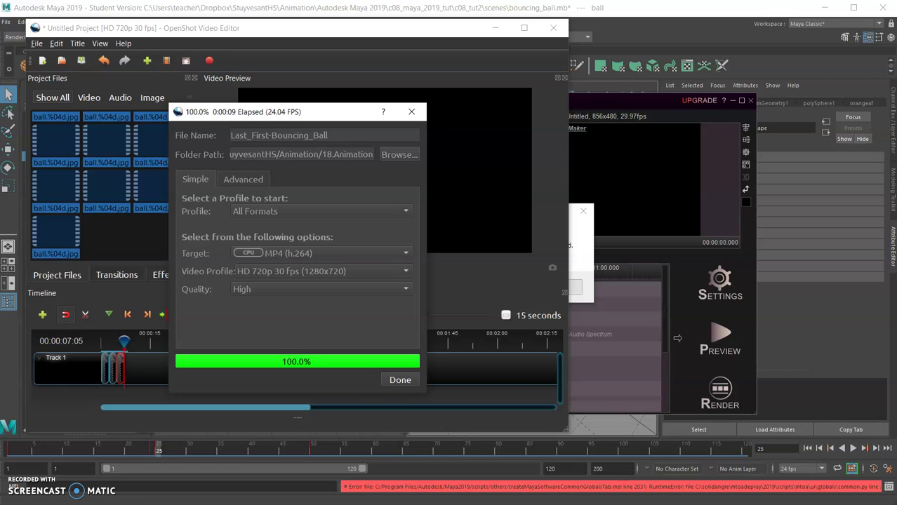
pyautogui.click(400, 381)
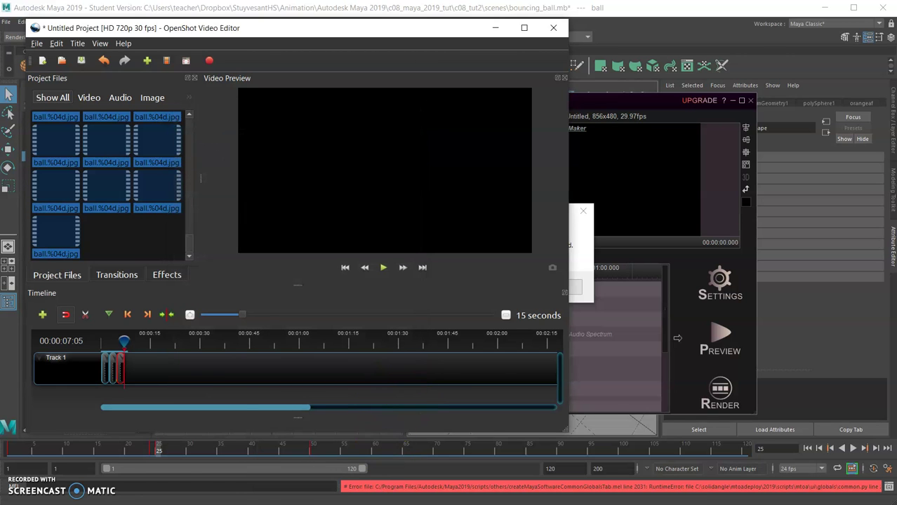
# Switch to File Explorer, play the exported Last_First-Bouncing_Ball video from the 18.Animation folder, and close the player.
pyautogui.hotkey('alt', 'Tab')
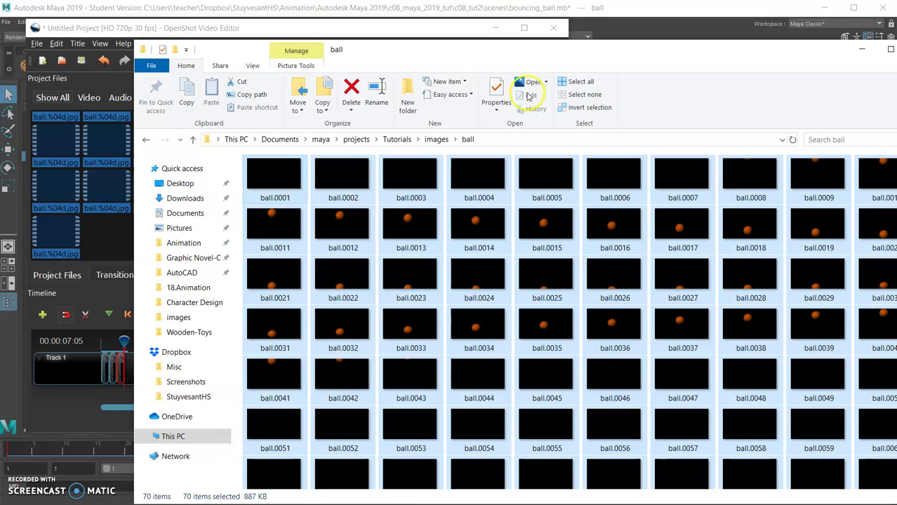
pyautogui.click(186, 288)
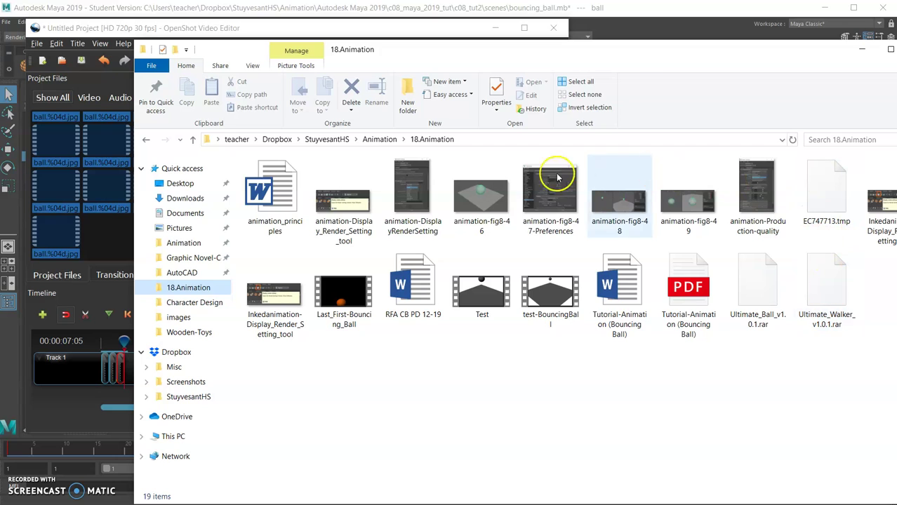
pyautogui.doubleClick(344, 295)
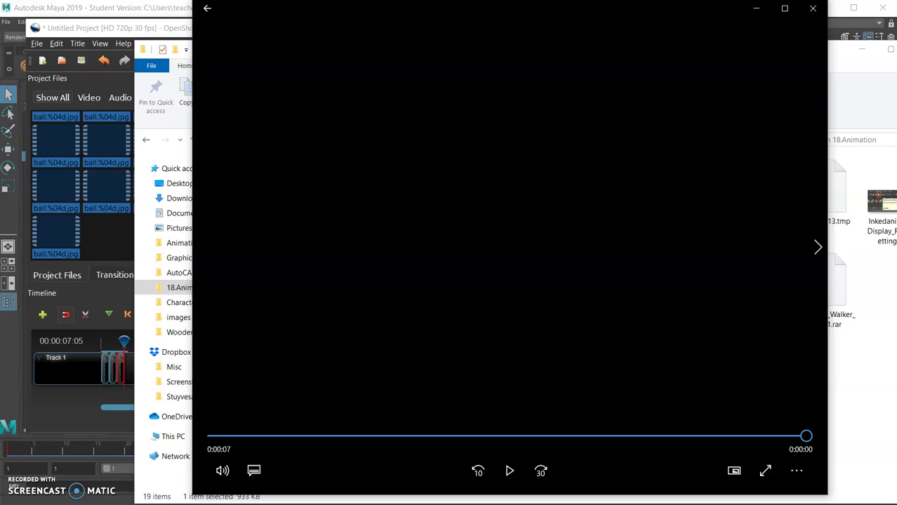
pyautogui.click(812, 10)
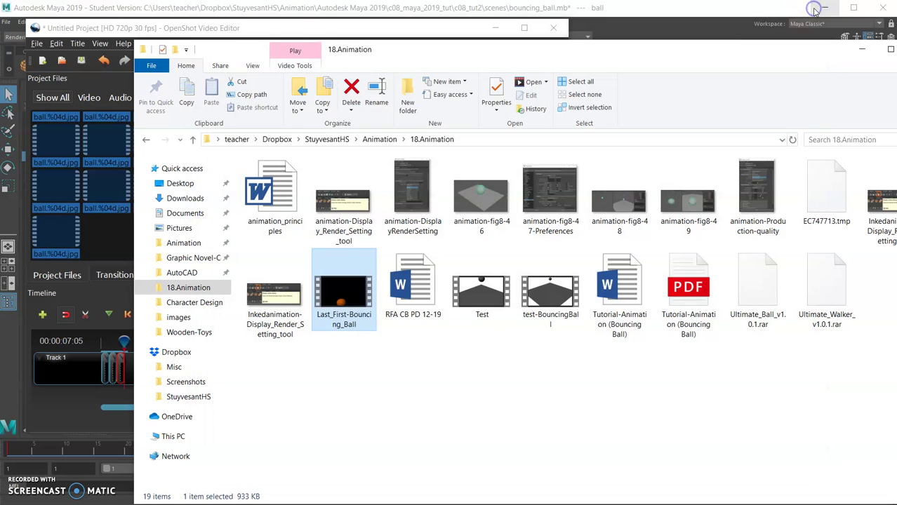
# Switch back to Maya and close the Render Sequence window.
pyautogui.click(48, 411)
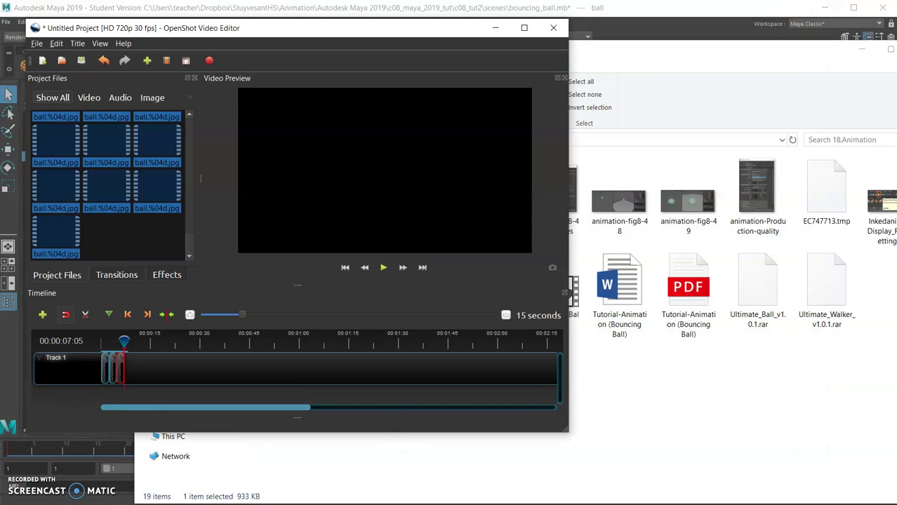
pyautogui.hotkey('alt', 'Tab')
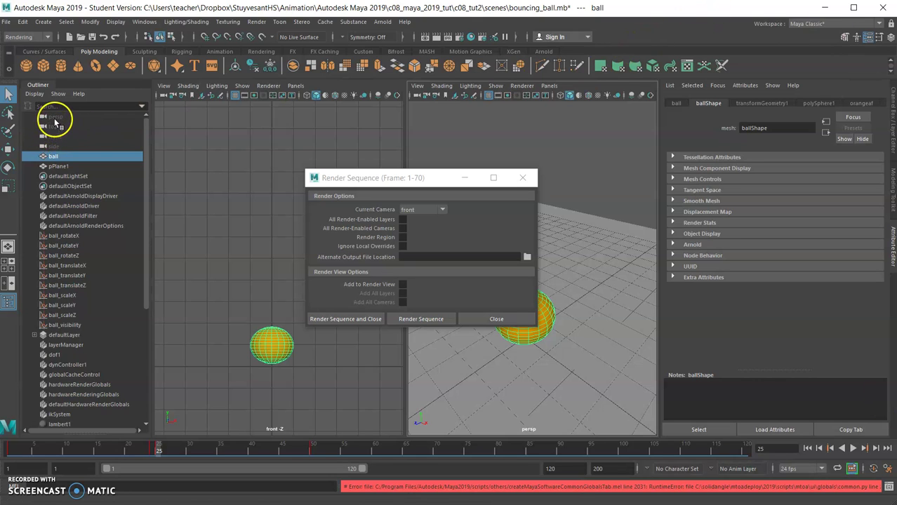
pyautogui.click(515, 321)
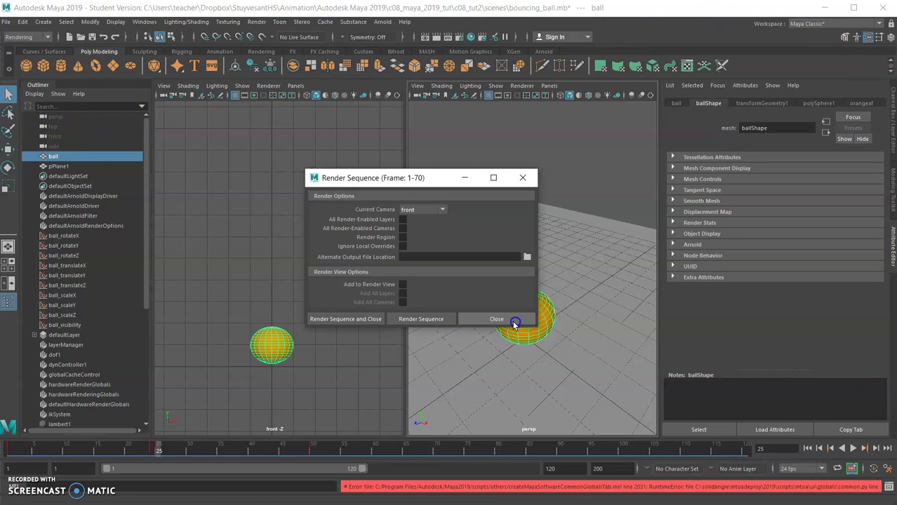
# Select the persp camera in the Outliner, hide the Attribute Editor and show it again to view the camera's environment settings.
pyautogui.click(61, 117)
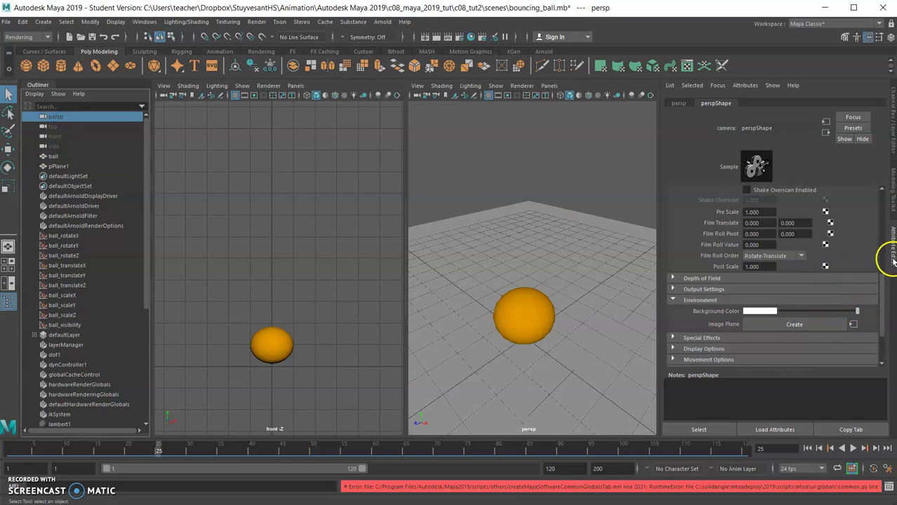
pyautogui.click(891, 259)
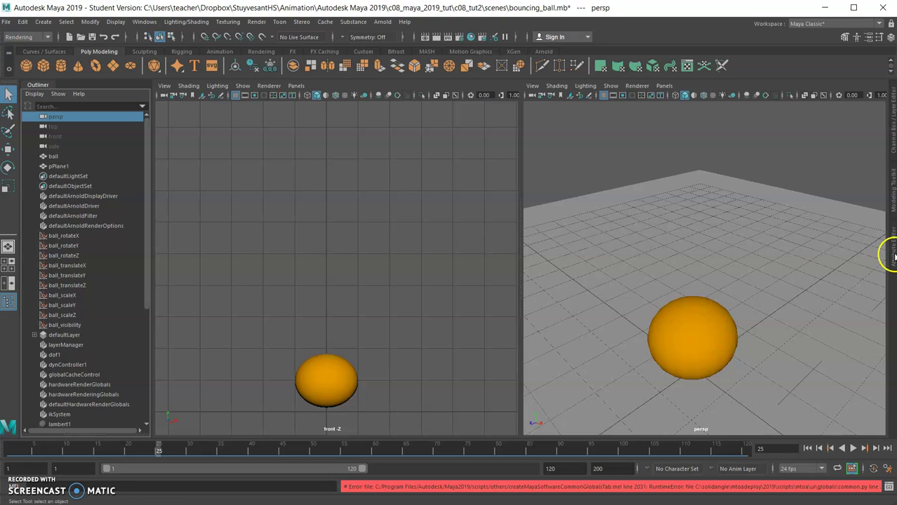
pyautogui.click(892, 256)
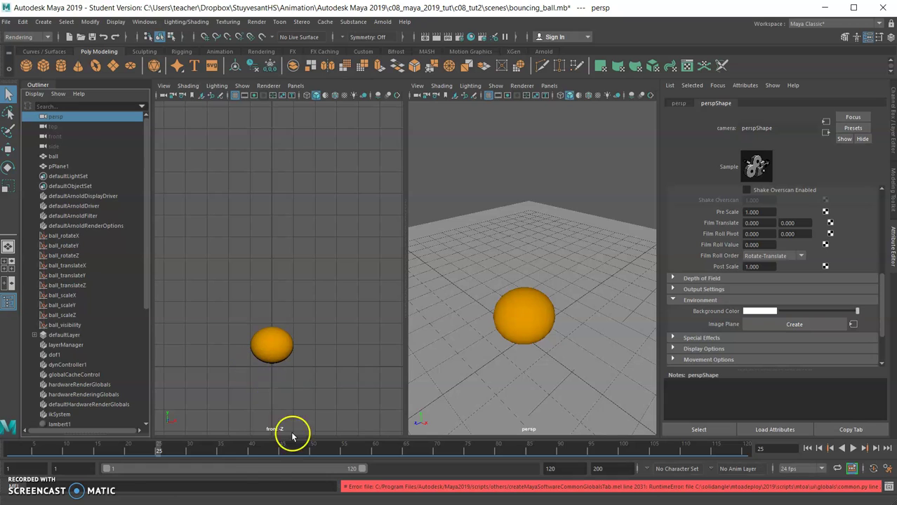
# Play the bouncing ball animation in the perspective view and stop playback.
pyautogui.click(854, 449)
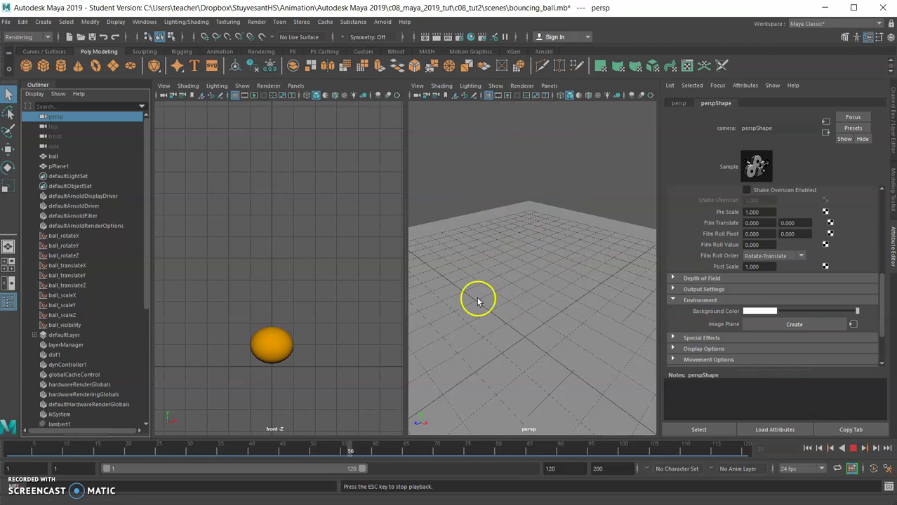
pyautogui.scroll(-3, 531, 282)
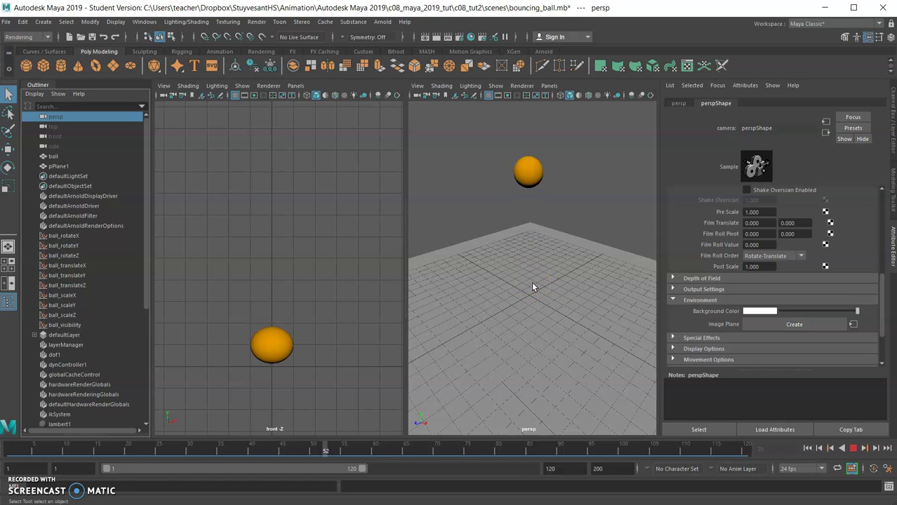
pyautogui.click(851, 450)
# Make the front view active, play the bouncing ball animation there and stop playback.
pyautogui.click(280, 331)
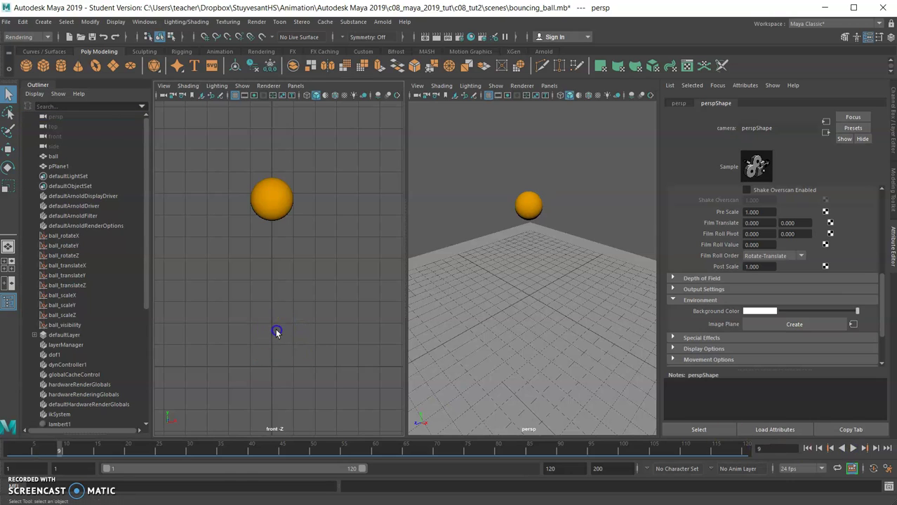
pyautogui.click(758, 453)
pyautogui.click(852, 449)
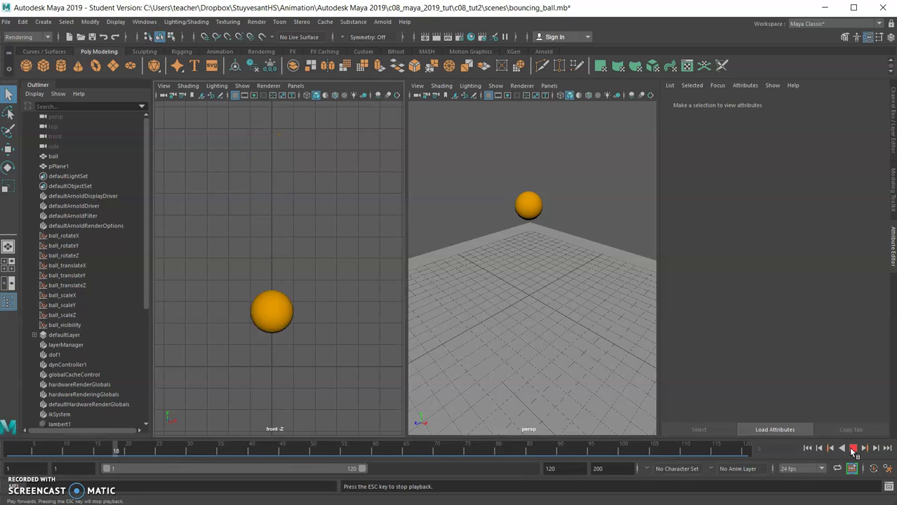
pyautogui.click(853, 449)
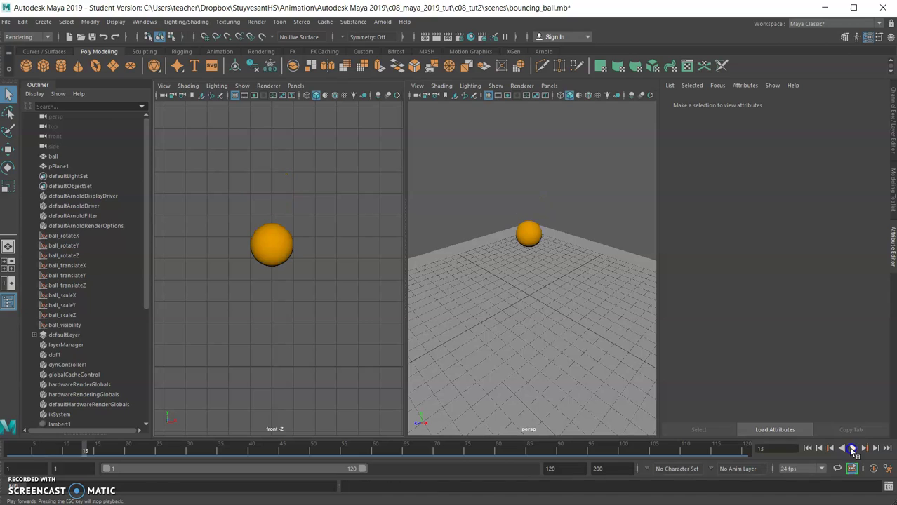
pyautogui.click(790, 428)
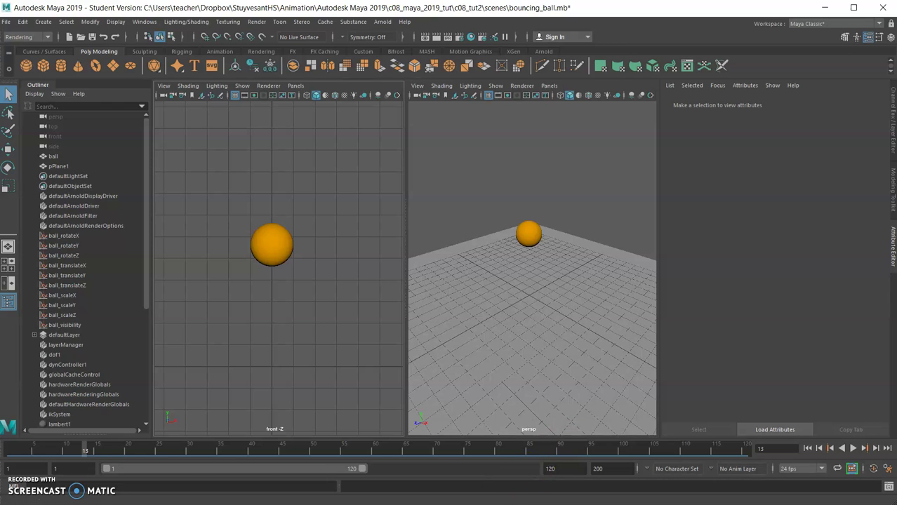
pyautogui.moveTo(432, 504)
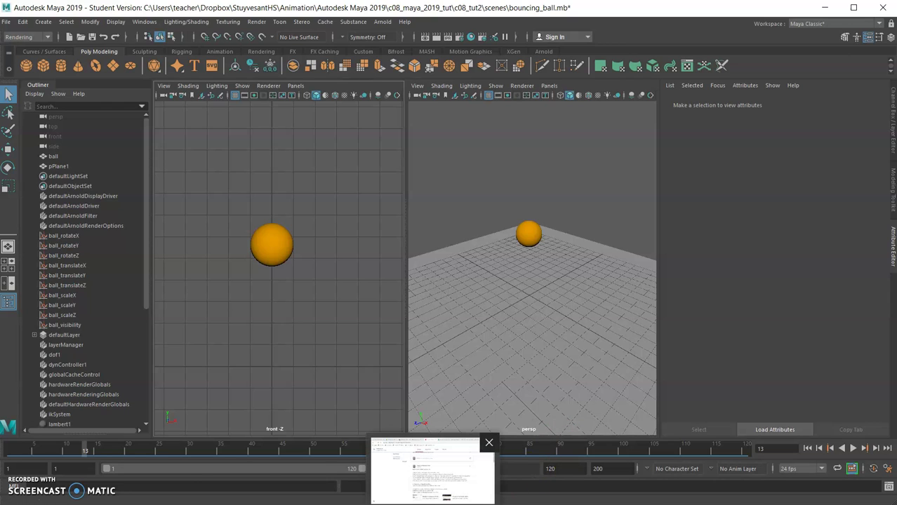